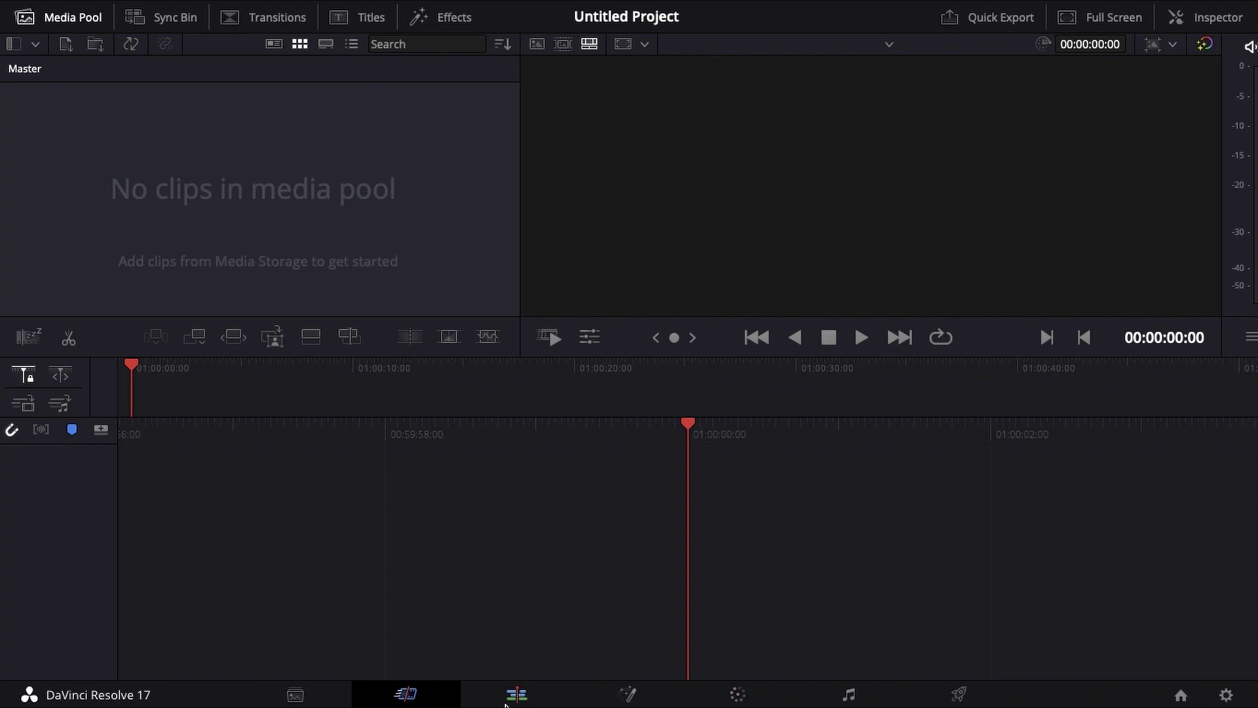
# Create a new Fusion composition in the media pool named SubscribeButton
pyautogui.click(506, 702)
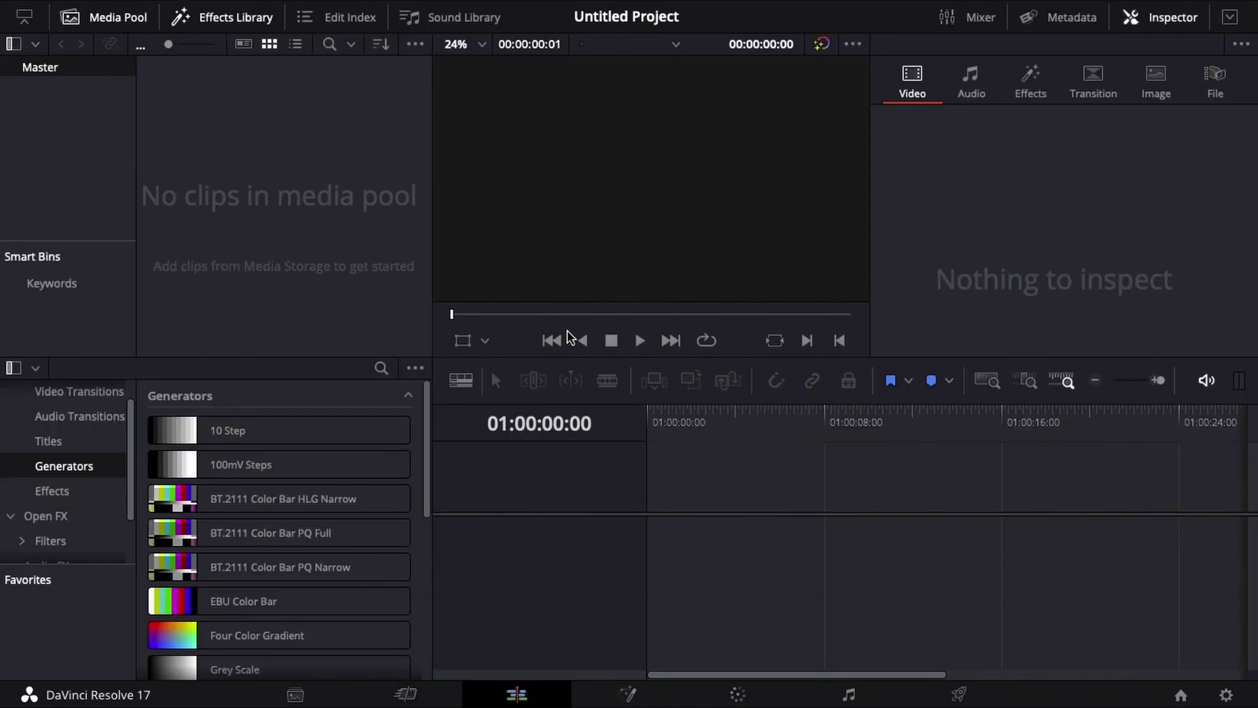
pyautogui.rightClick(255, 182)
pyautogui.click(312, 263)
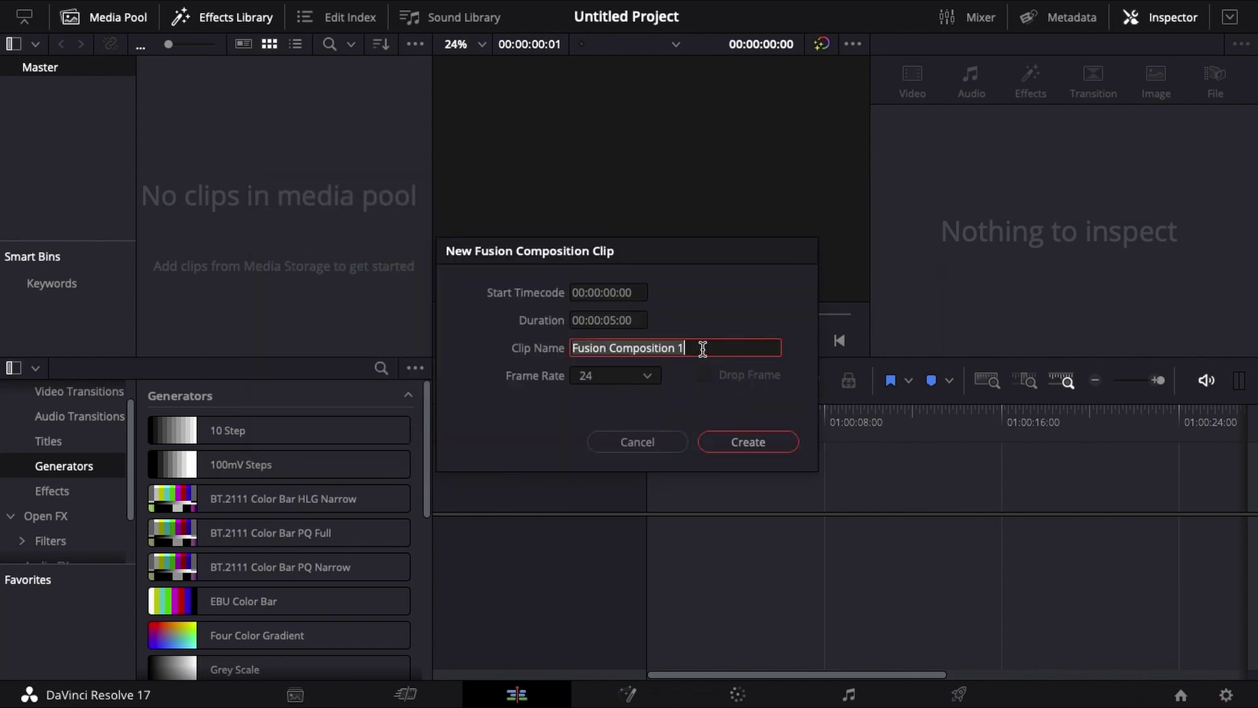
pyautogui.press('BackSpace')
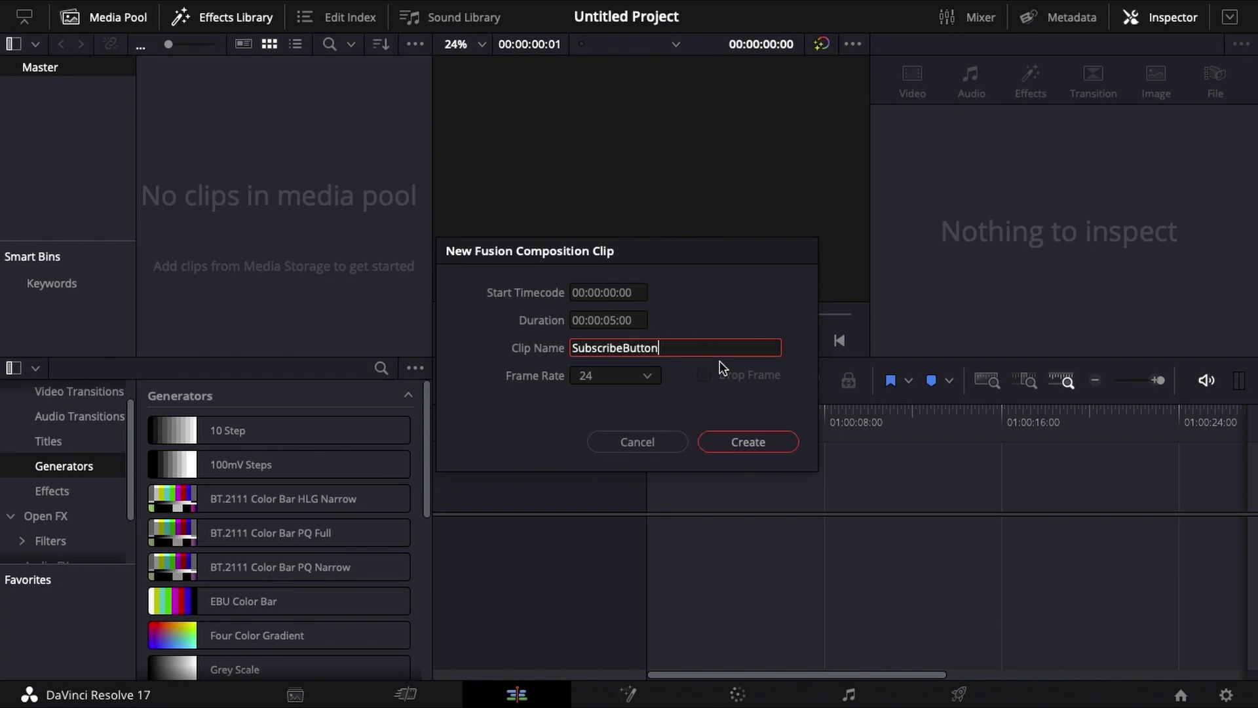
pyautogui.click(750, 442)
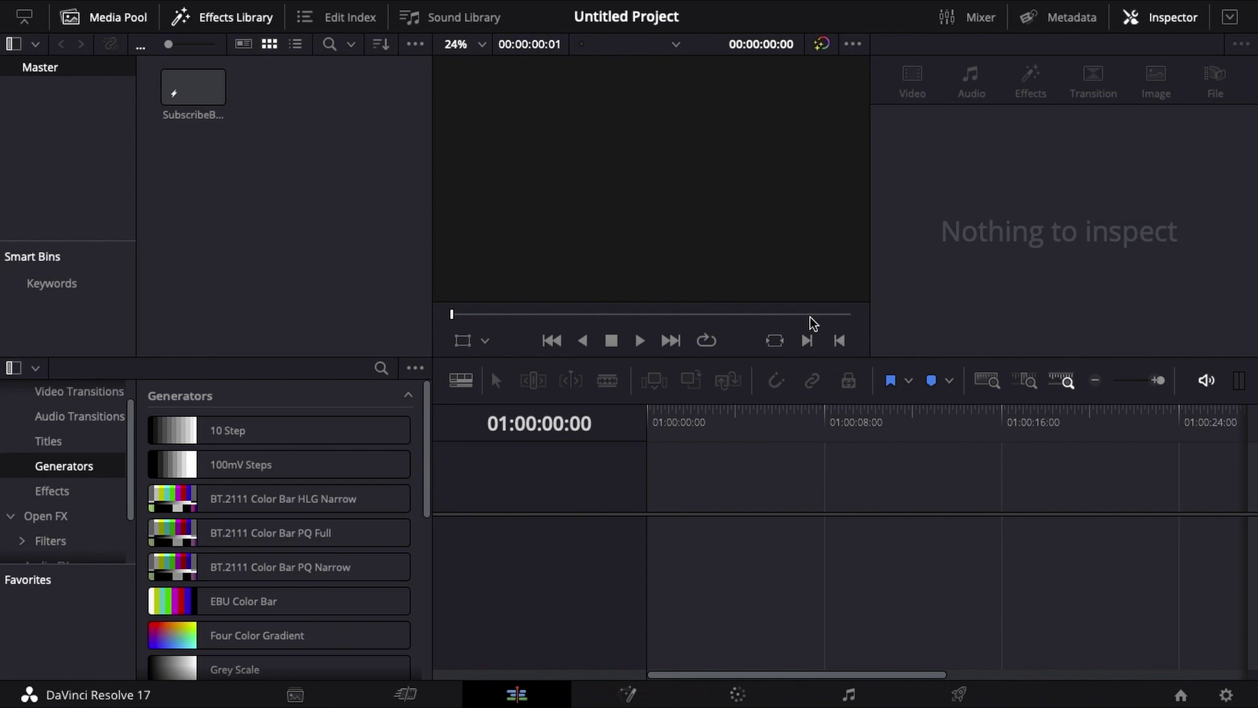
# Place SubscribeButton on a new timeline and extend it to about ten seconds (00:00:09:22)
pyautogui.moveTo(178, 86); pyautogui.dragTo(655, 479)
pyautogui.moveTo(1146, 380); pyautogui.dragTo(1157, 381)
pyautogui.moveTo(829, 515); pyautogui.dragTo(1003, 515)
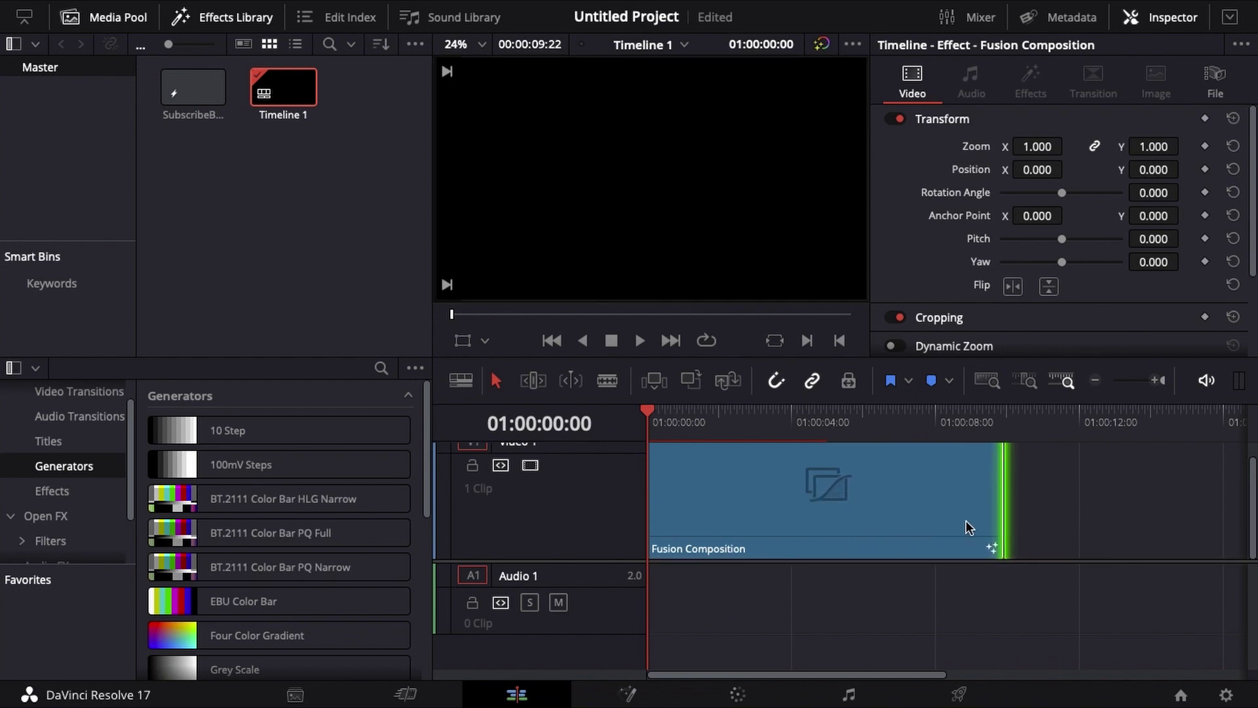
pyautogui.click(946, 531)
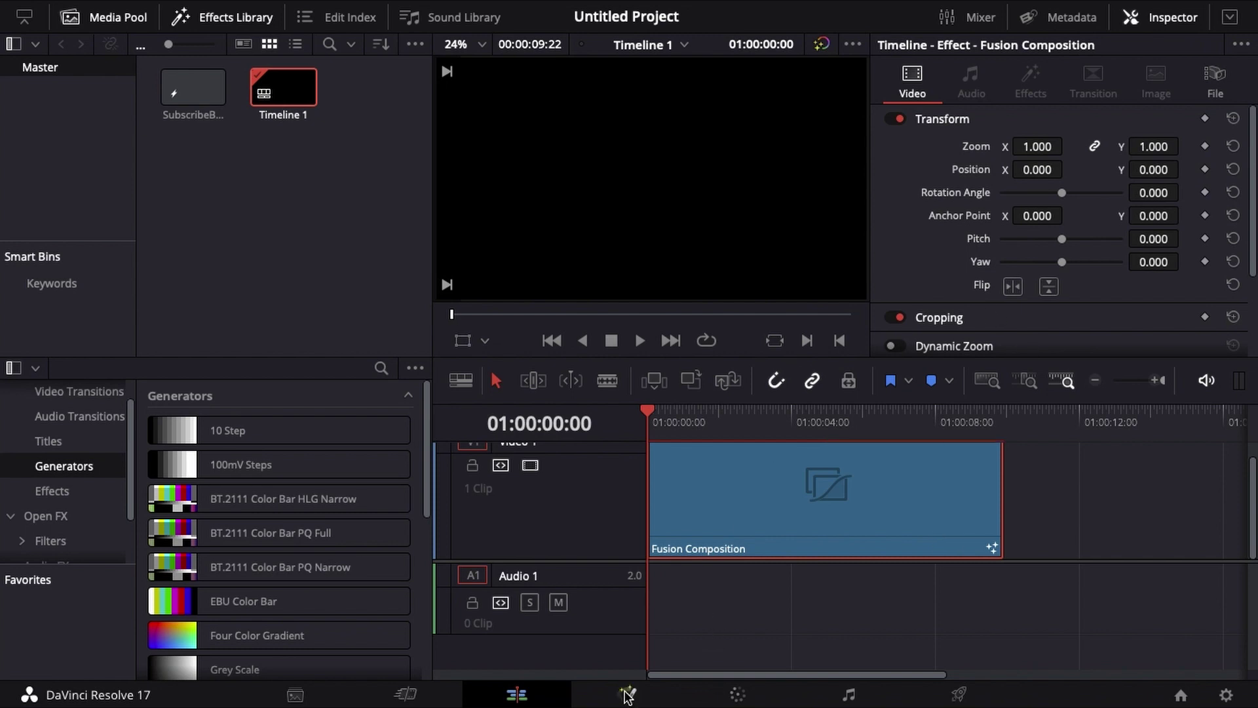
# On the Fusion page, add a Background node wired into MediaOut1
pyautogui.click(628, 695)
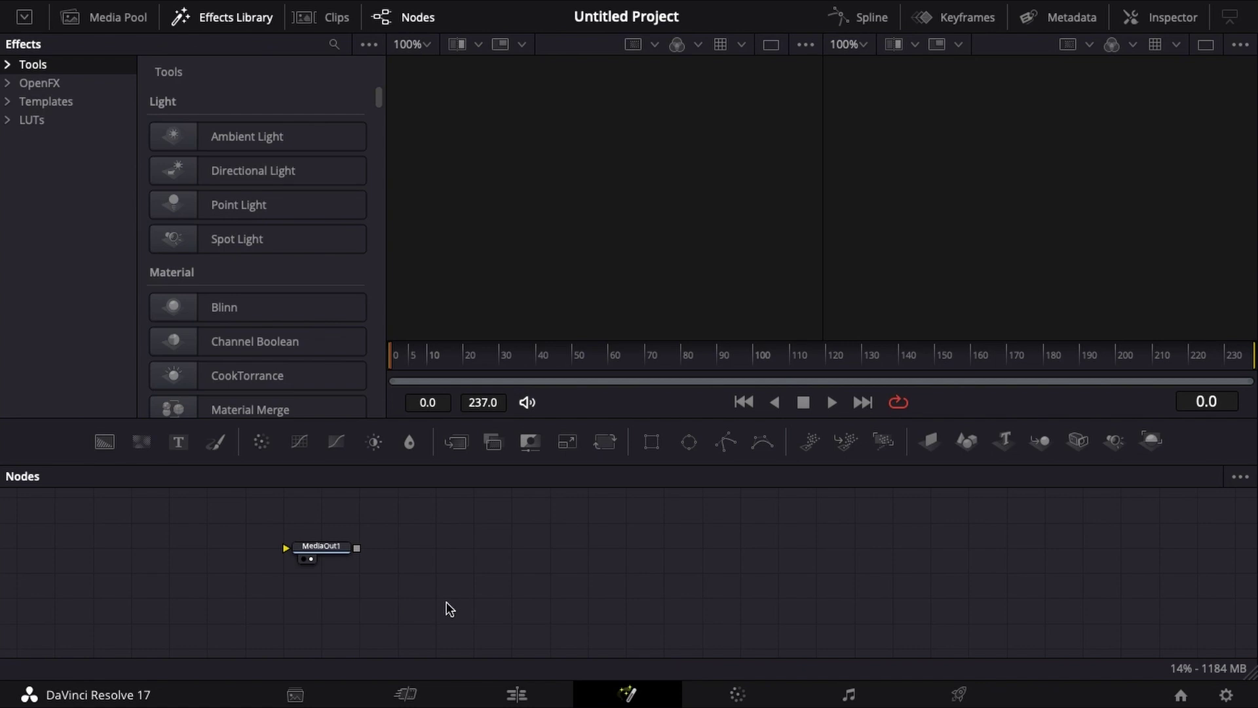
pyautogui.moveTo(109, 430); pyautogui.dragTo(874, 557)
pyautogui.moveTo(114, 575); pyautogui.dragTo(135, 557)
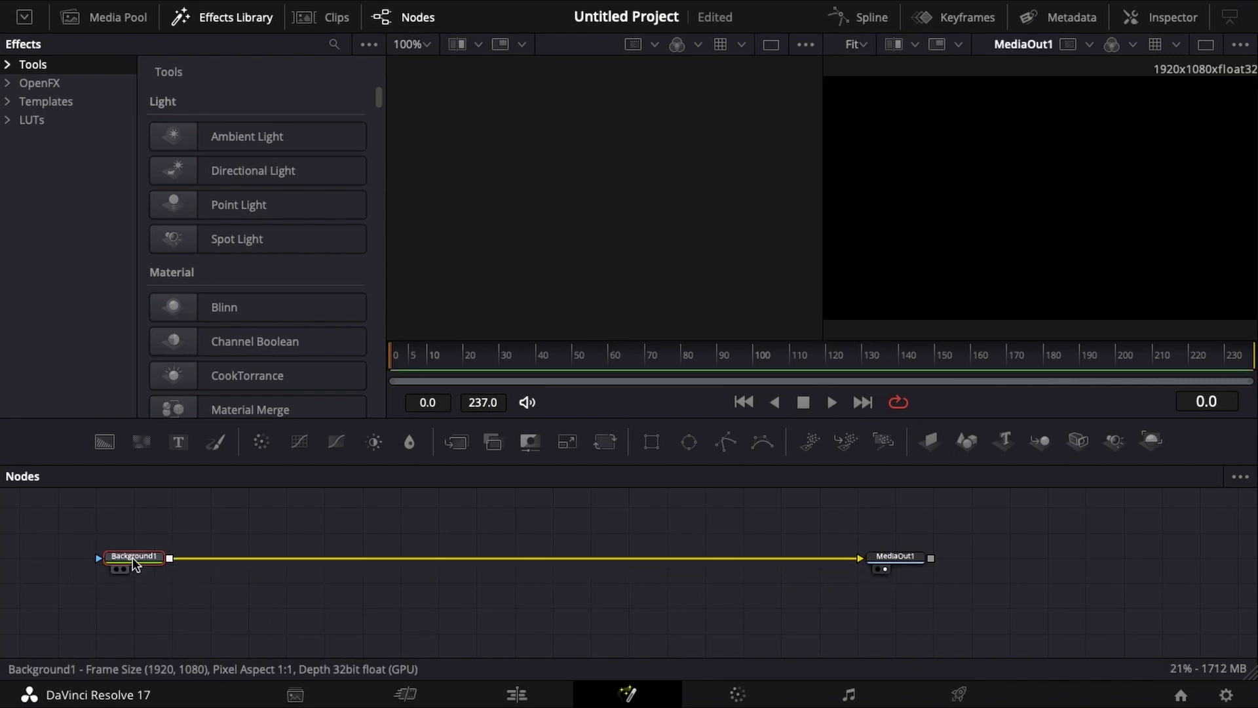
# Set Background1's alpha to 0 so the output is fully transparent
pyautogui.click(1208, 44)
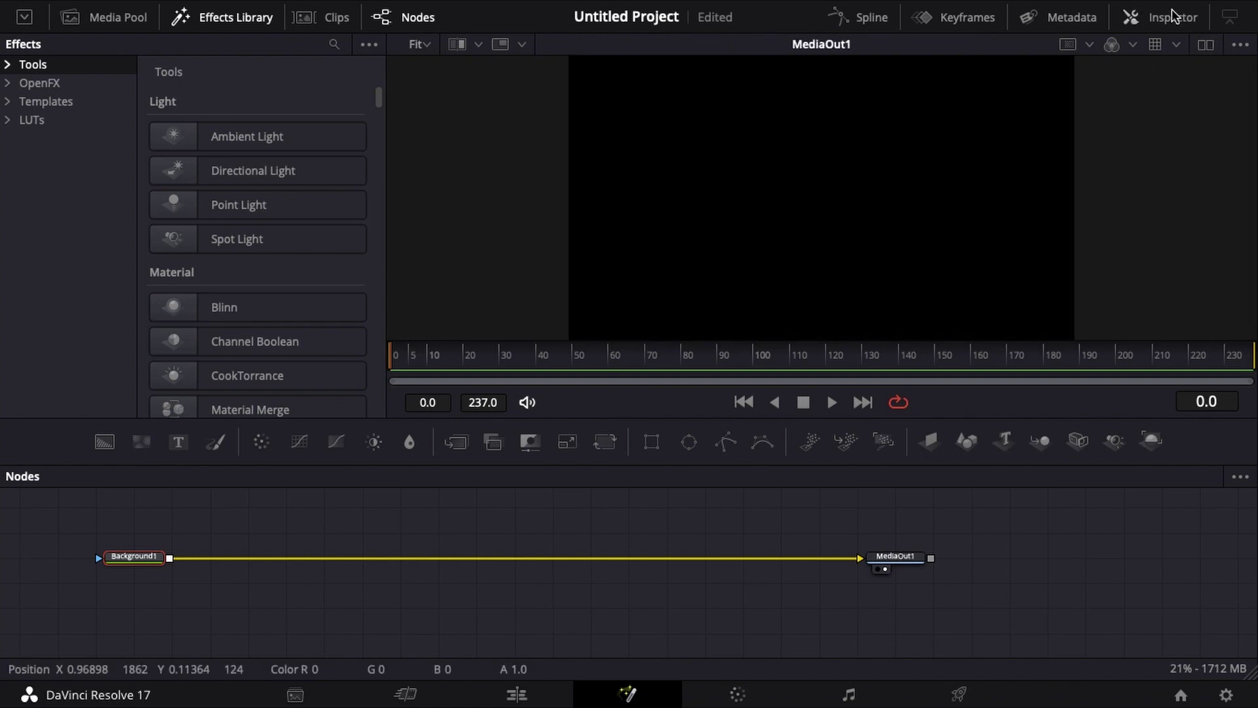
pyautogui.click(1163, 17)
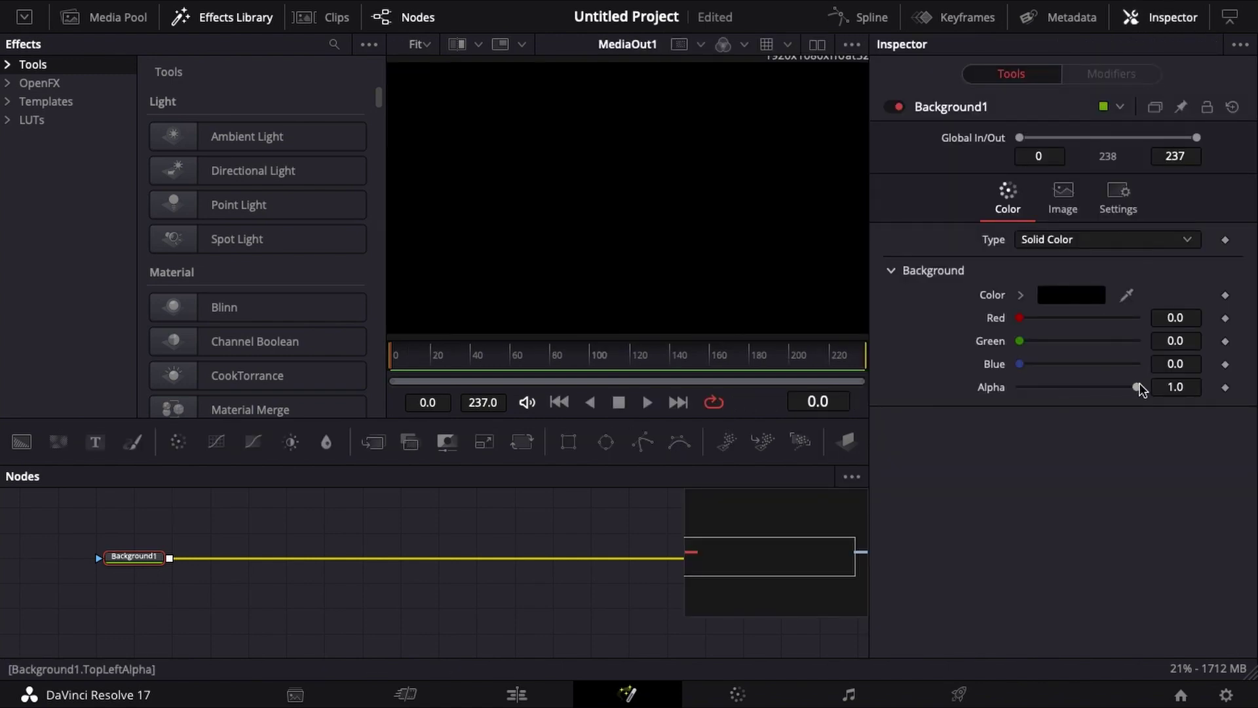
pyautogui.moveTo(1125, 388); pyautogui.dragTo(902, 393)
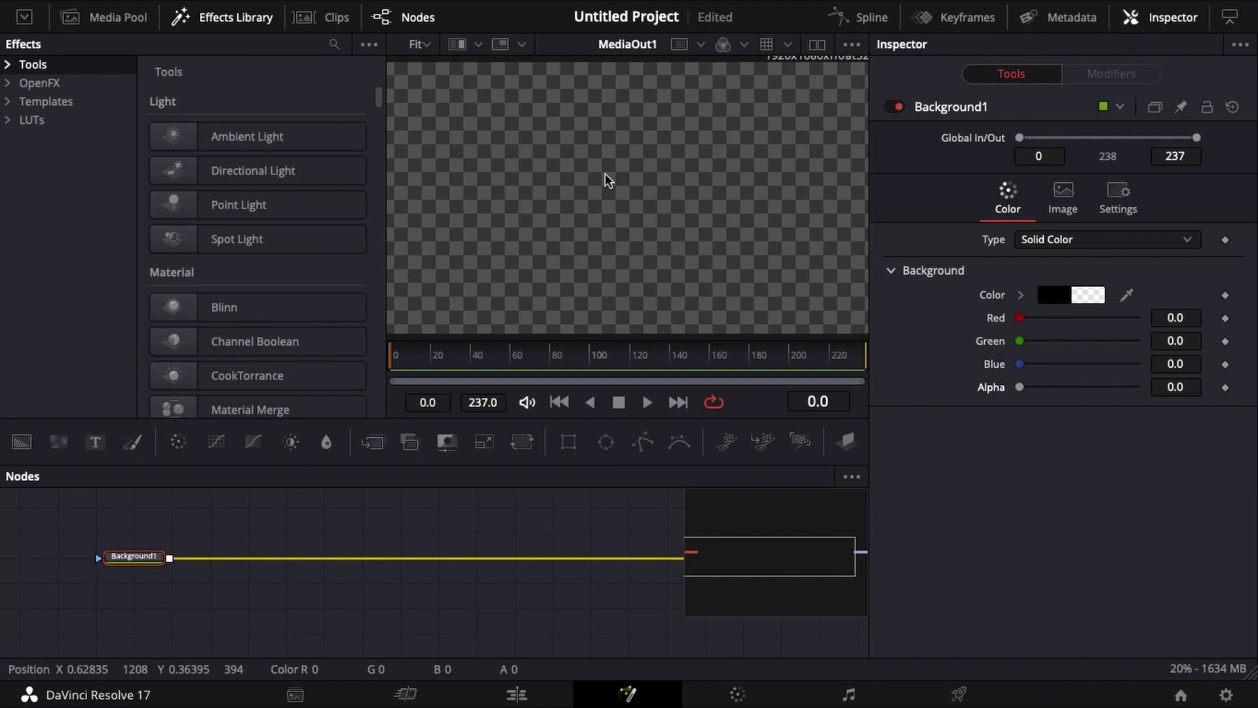
pyautogui.click(1161, 19)
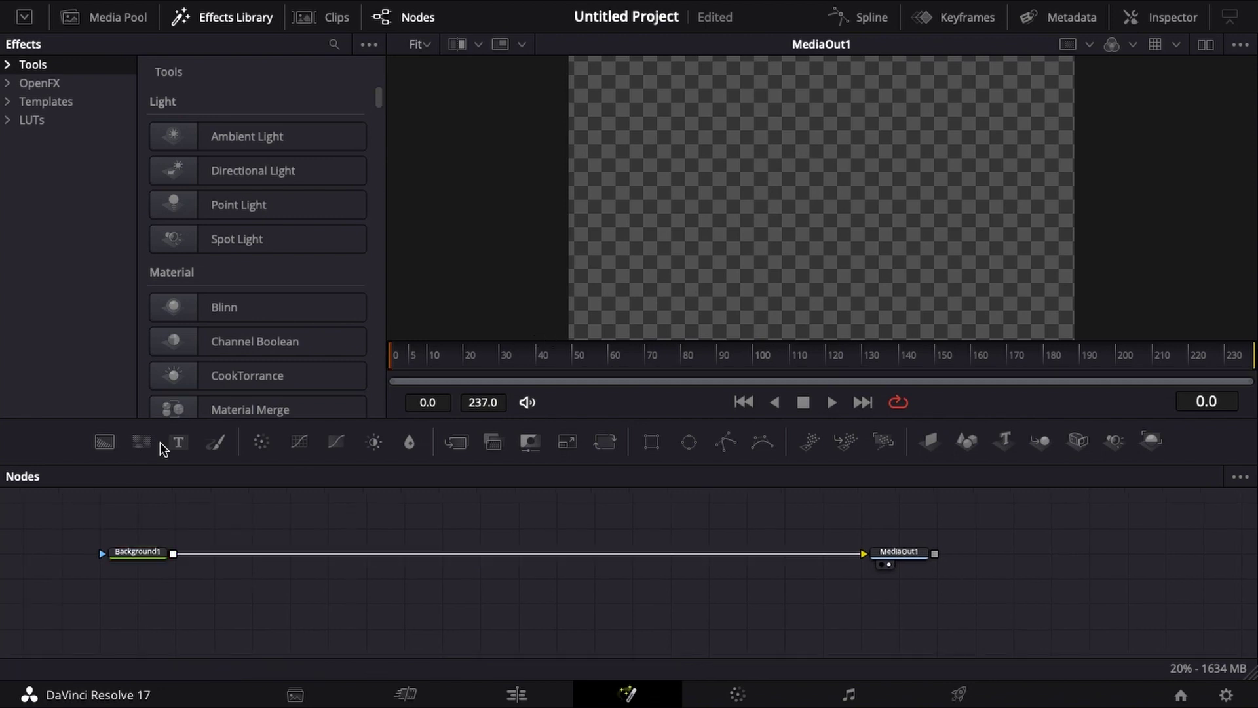
# Add a second Background node and set its colour to bright red
pyautogui.moveTo(105, 442); pyautogui.dragTo(378, 513)
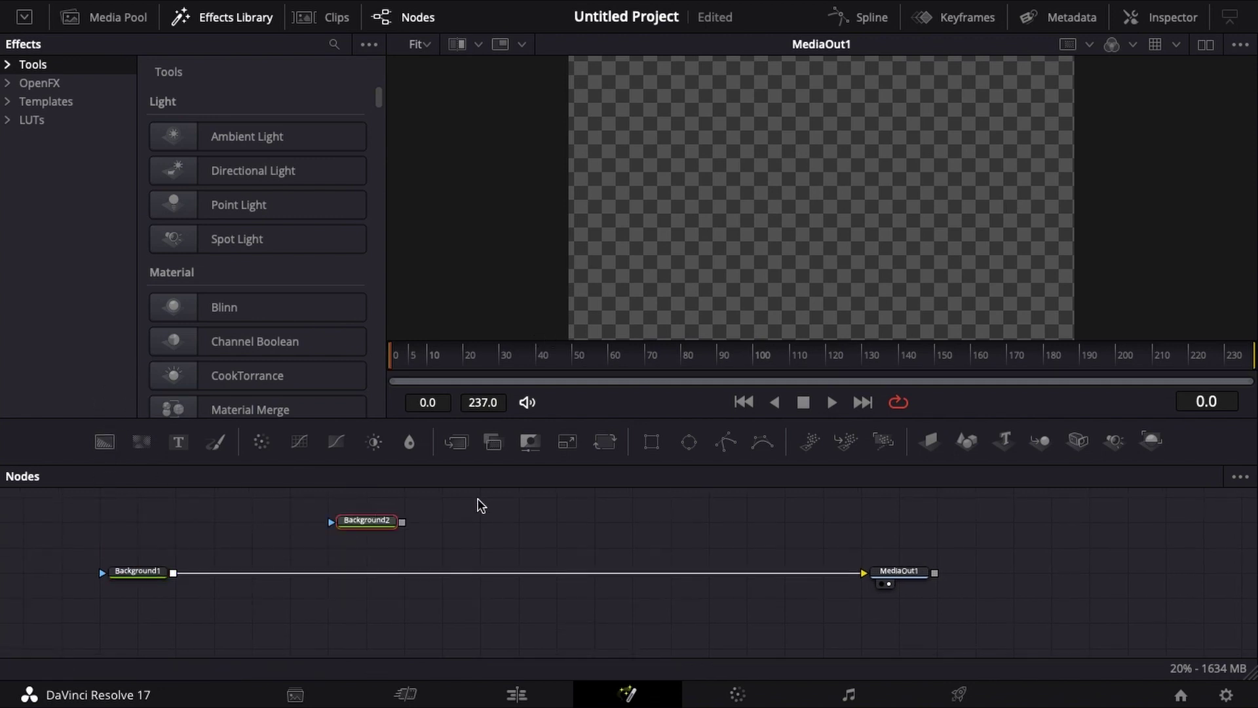
pyautogui.click(1169, 18)
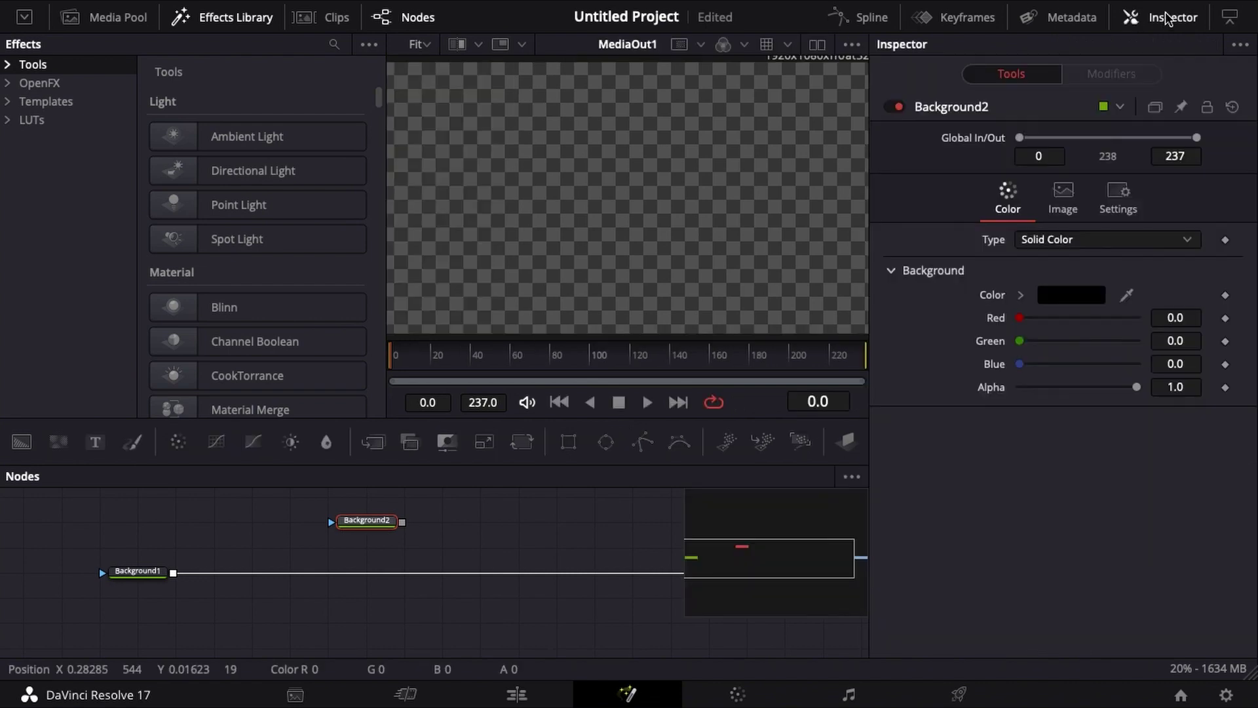
pyautogui.click(1049, 296)
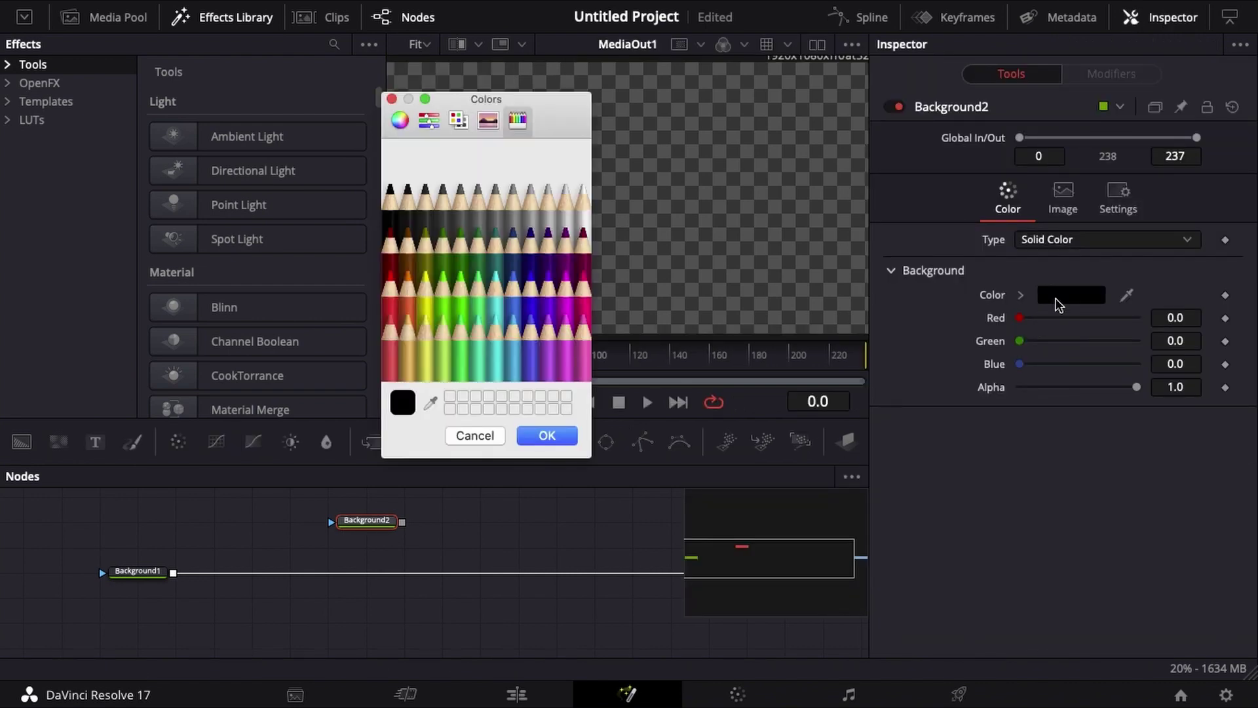
pyautogui.click(391, 305)
pyautogui.click(547, 436)
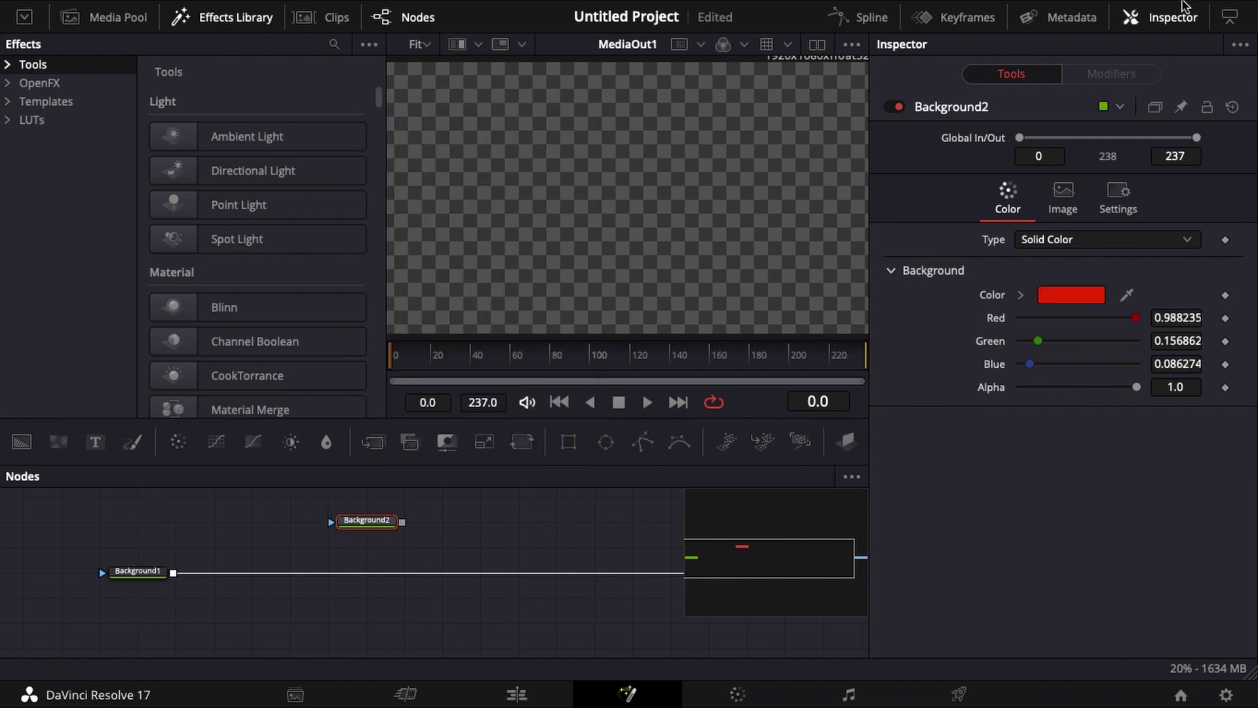
pyautogui.click(1171, 18)
# Move Background2 away from the other nodes in the node graph
pyautogui.scroll(3, 421, 510)
pyautogui.hscroll(-2, 438, 556)
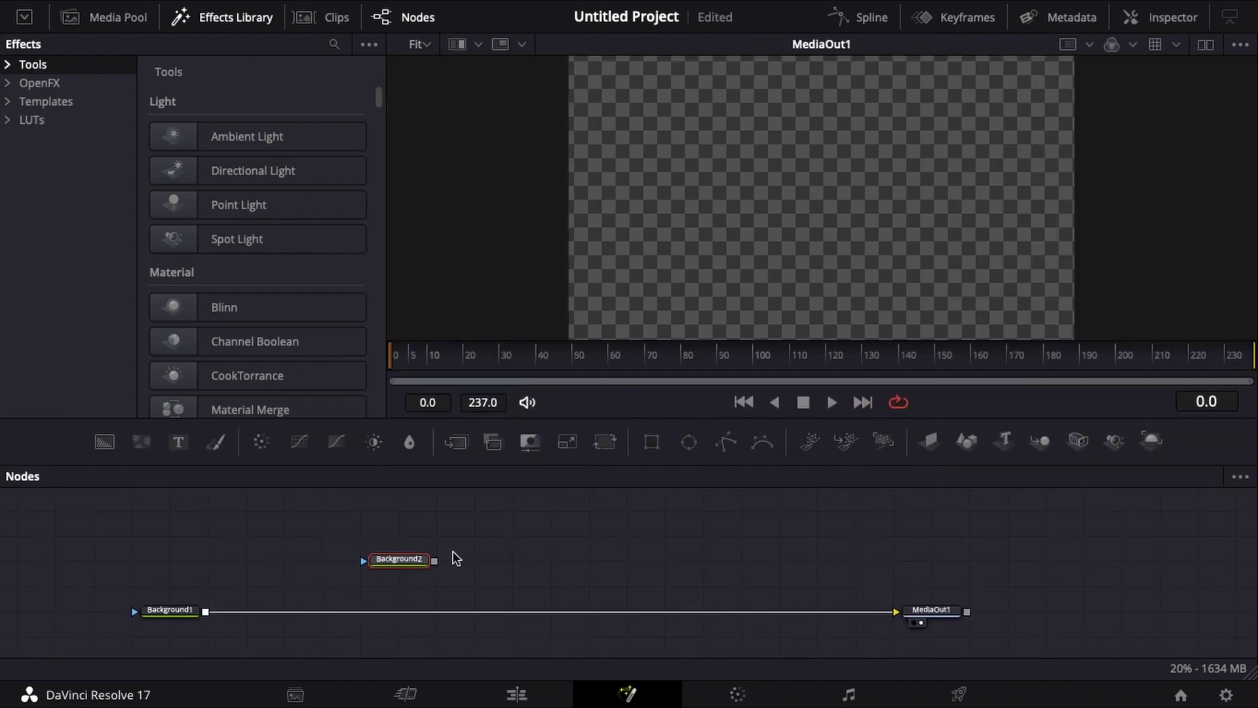
pyautogui.moveTo(404, 558); pyautogui.dragTo(203, 610)
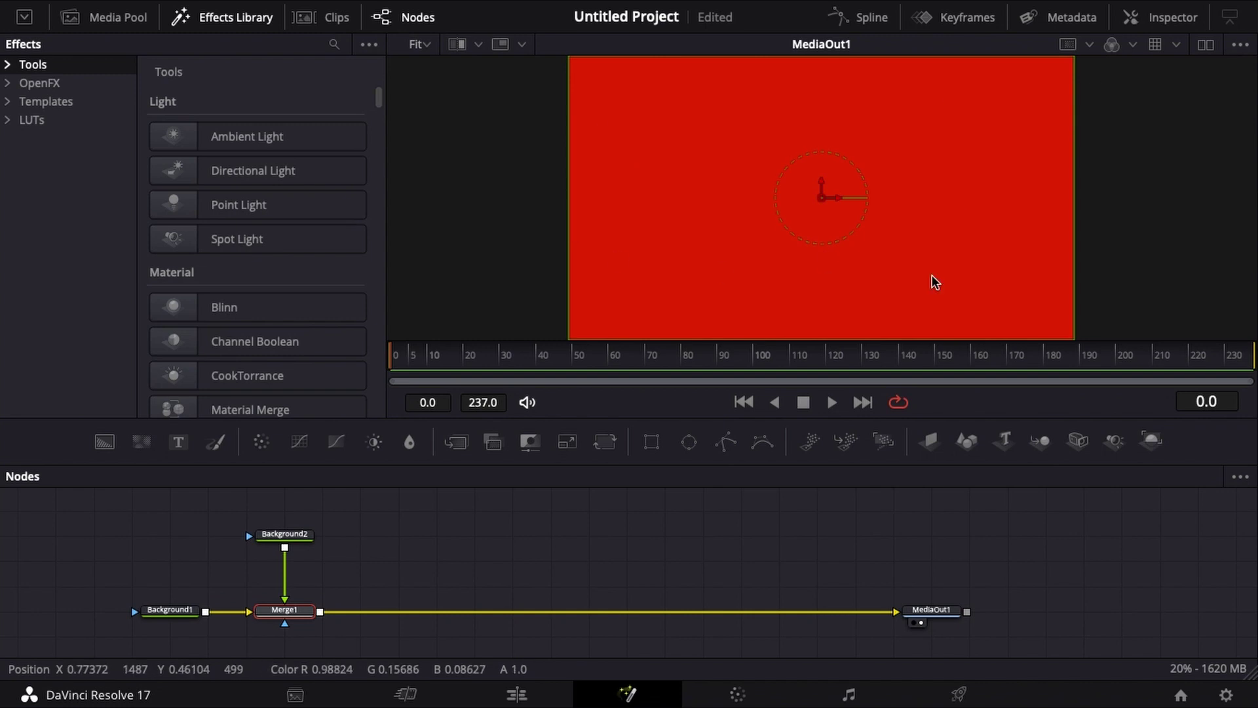
pyautogui.click(284, 533)
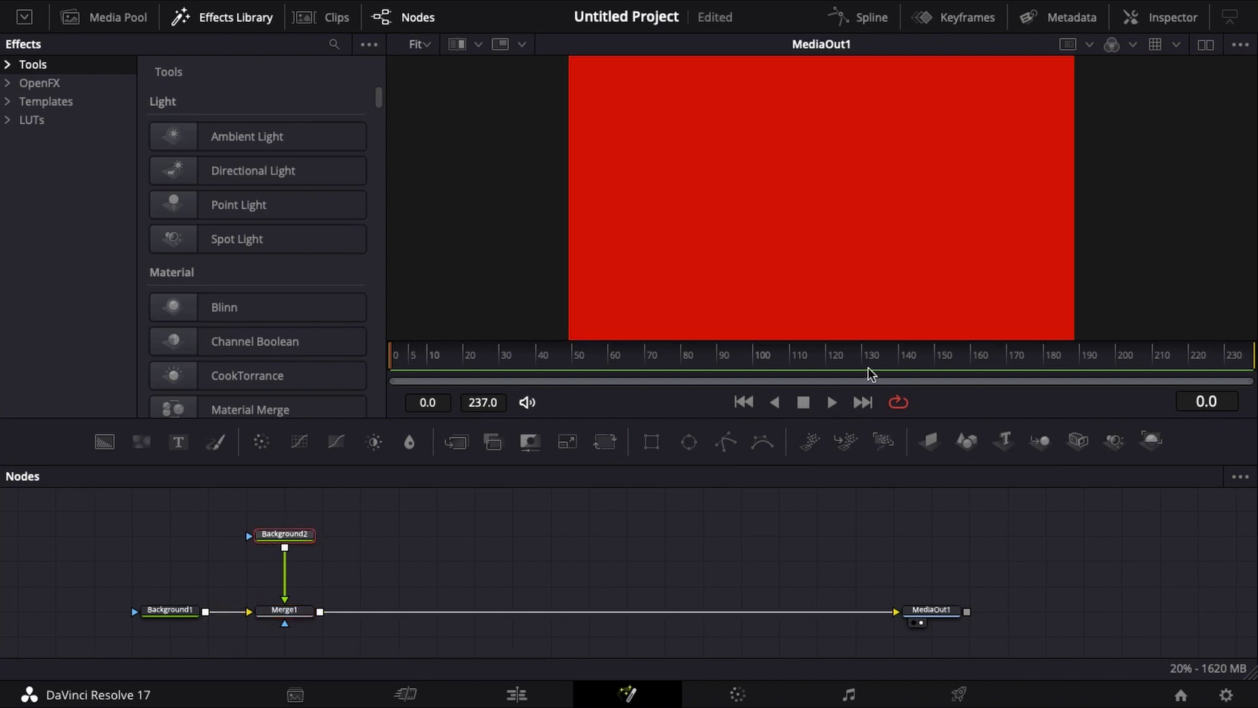
# Add a Rectangle mask to Background2 and make the red rectangle shorter
pyautogui.click(652, 443)
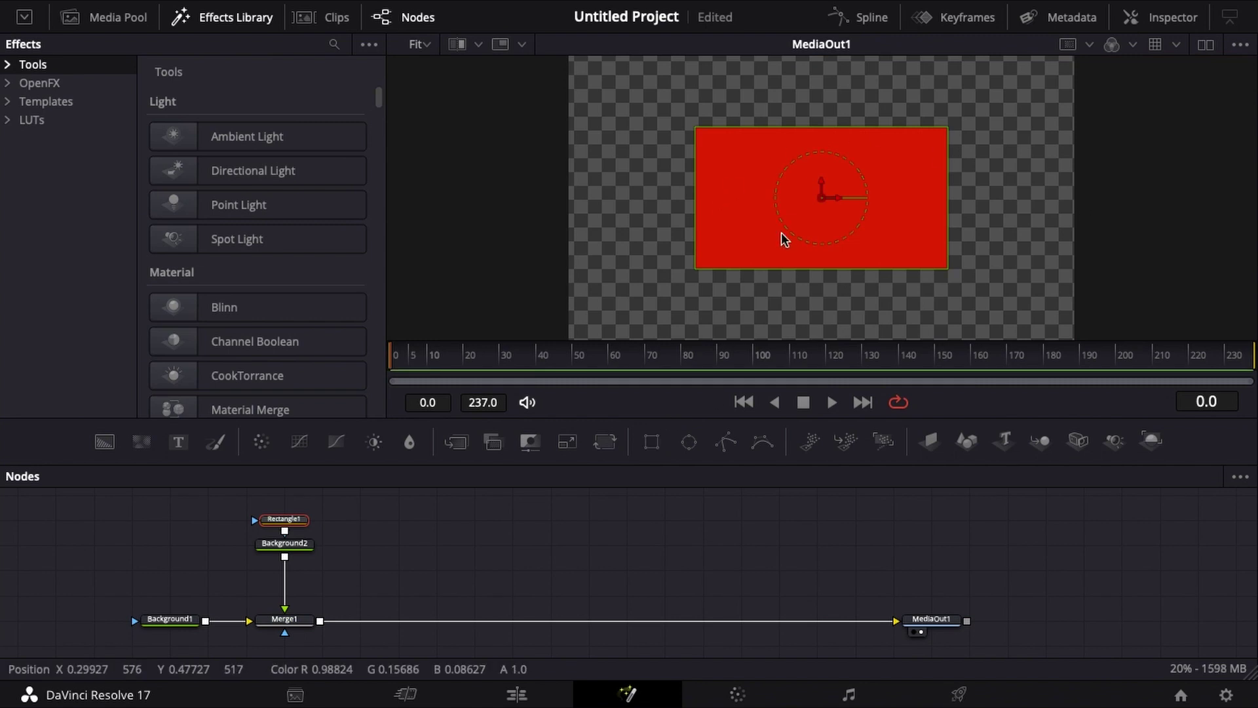
pyautogui.moveTo(848, 129); pyautogui.dragTo(846, 157)
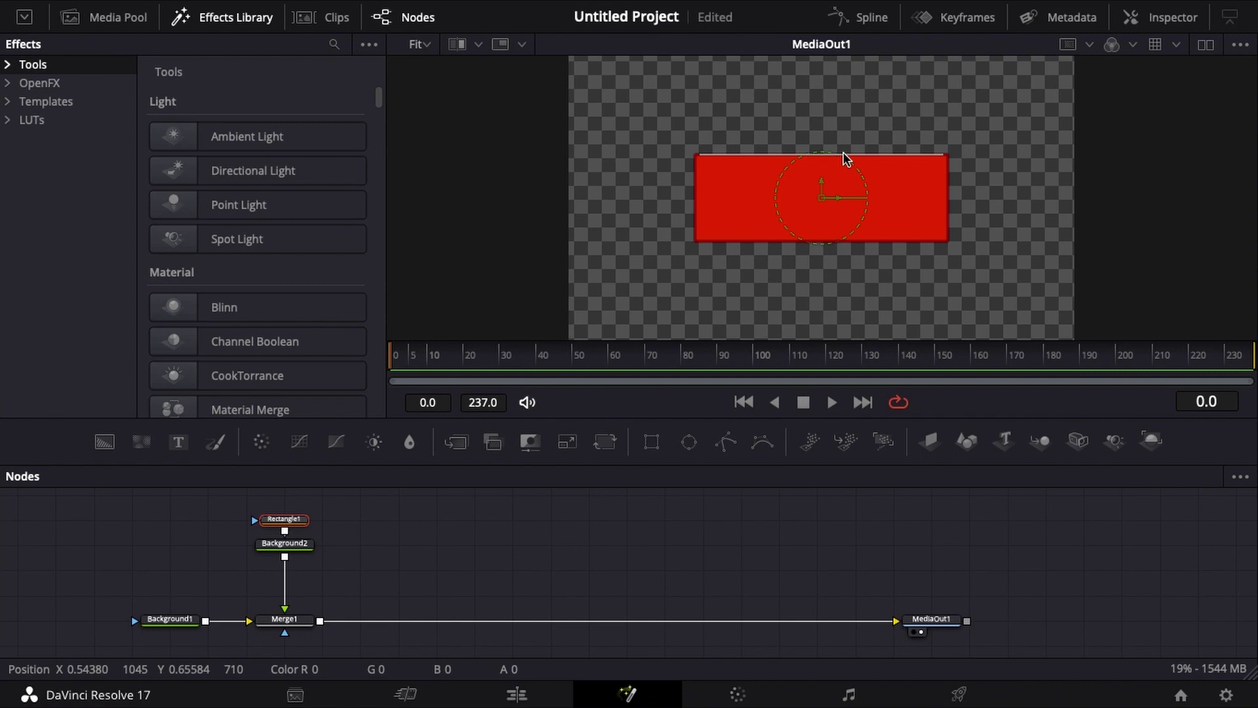
pyautogui.click(312, 550)
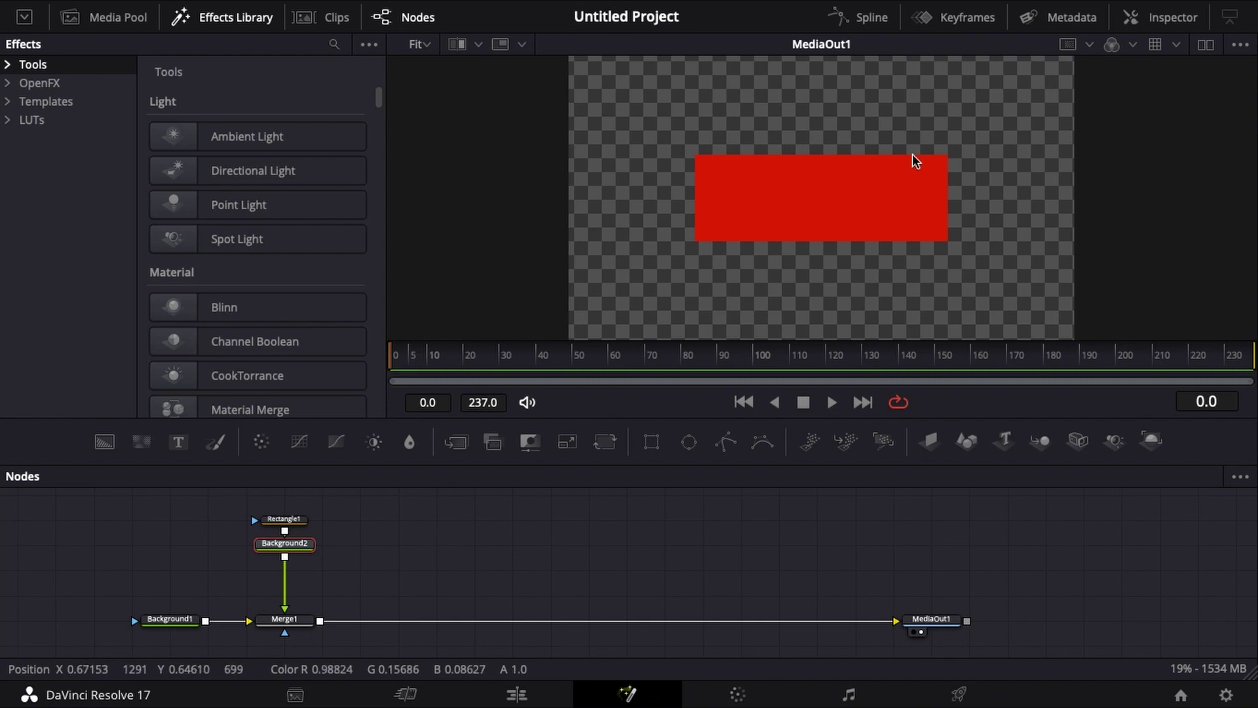
# Round the corners of Rectangle1
pyautogui.click(301, 519)
pyautogui.click(1176, 26)
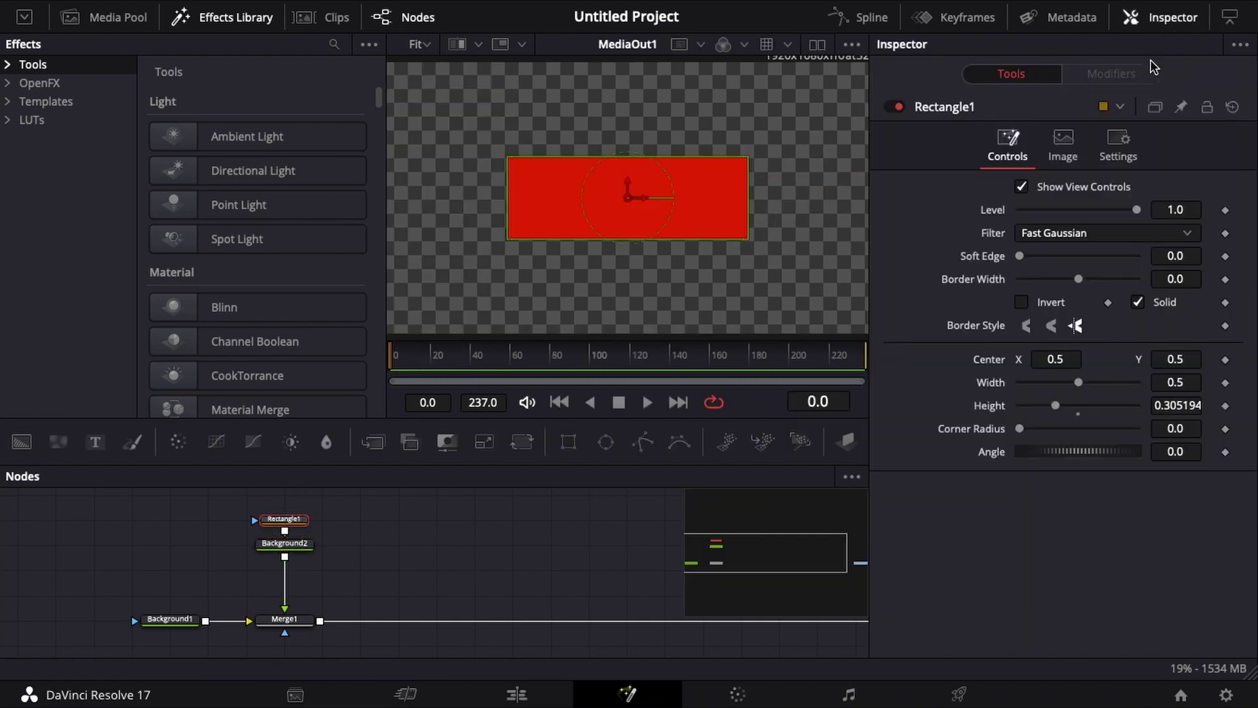
pyautogui.moveTo(1020, 429); pyautogui.dragTo(1081, 437)
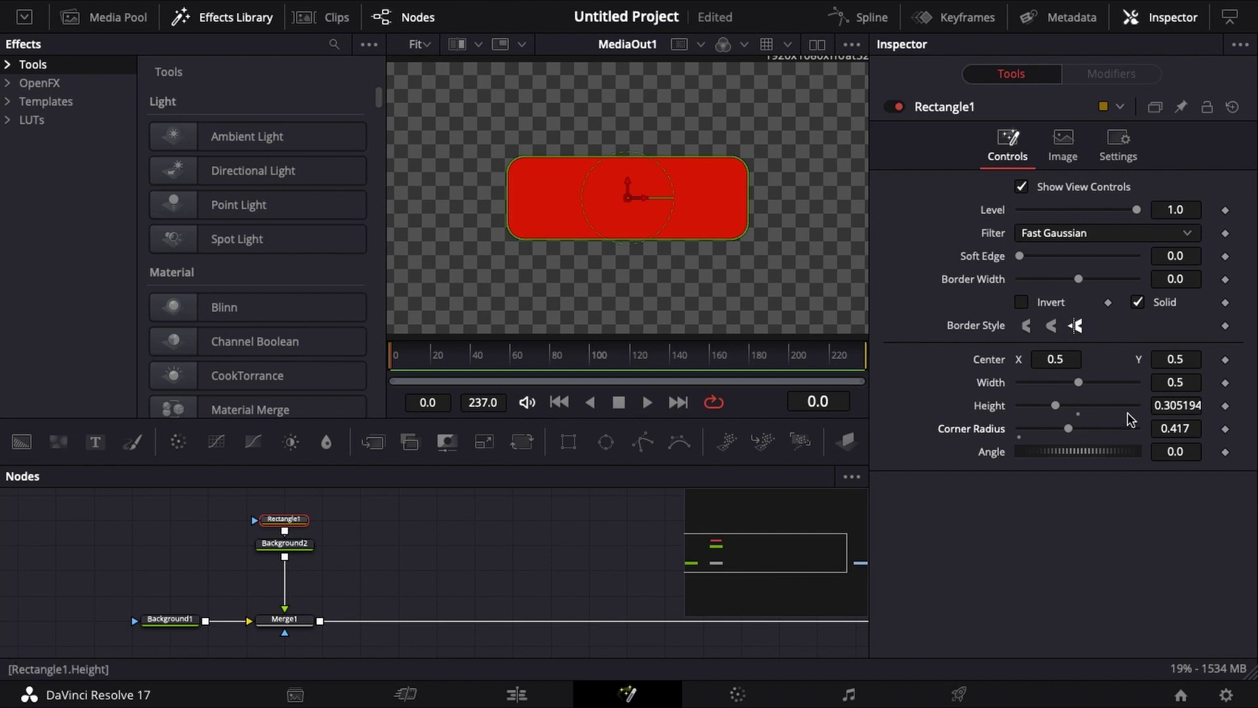
pyautogui.click(1131, 18)
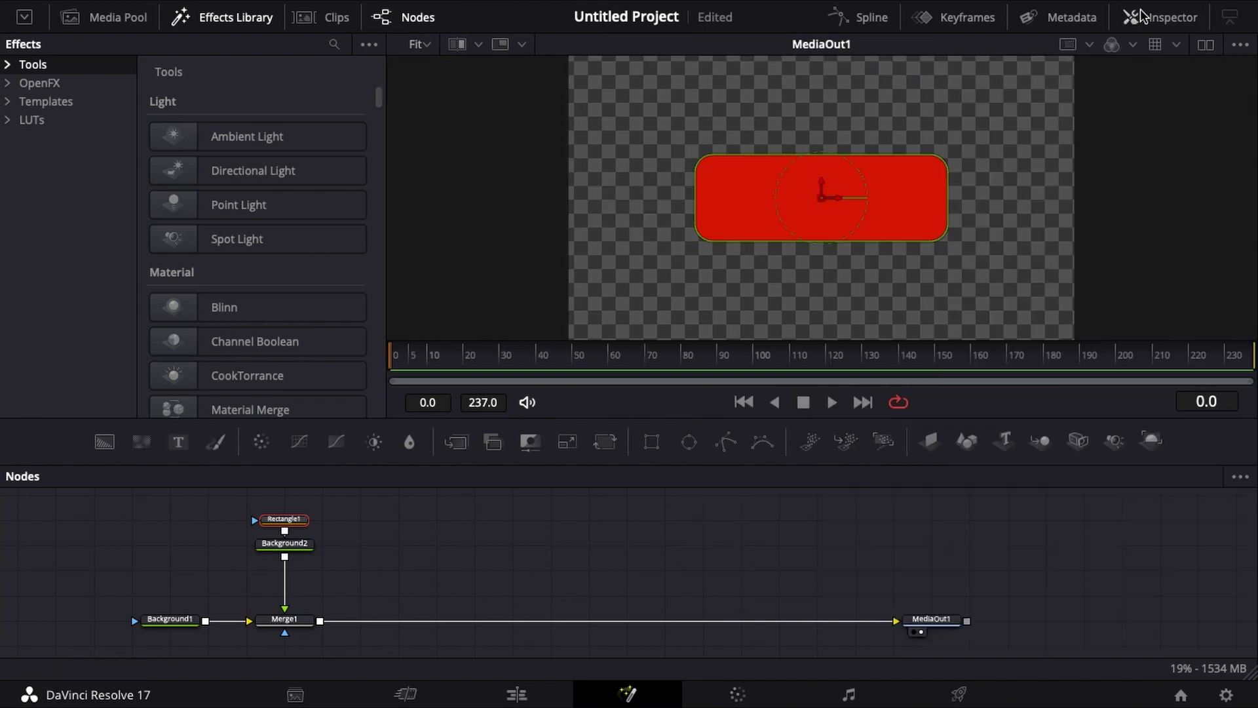
pyautogui.click(1137, 652)
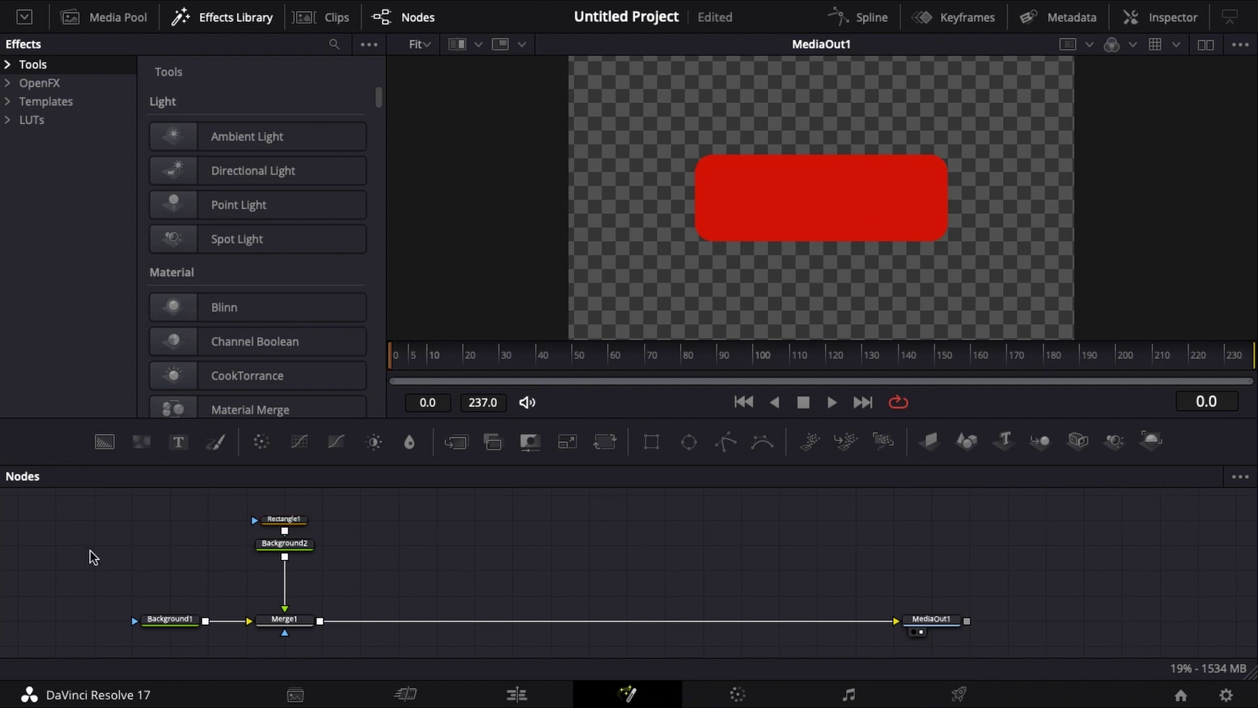
# Disconnect Background2 from Merge1, place it below Rectangle1, and add a Text+ node
pyautogui.moveTo(285, 595); pyautogui.dragTo(391, 603)
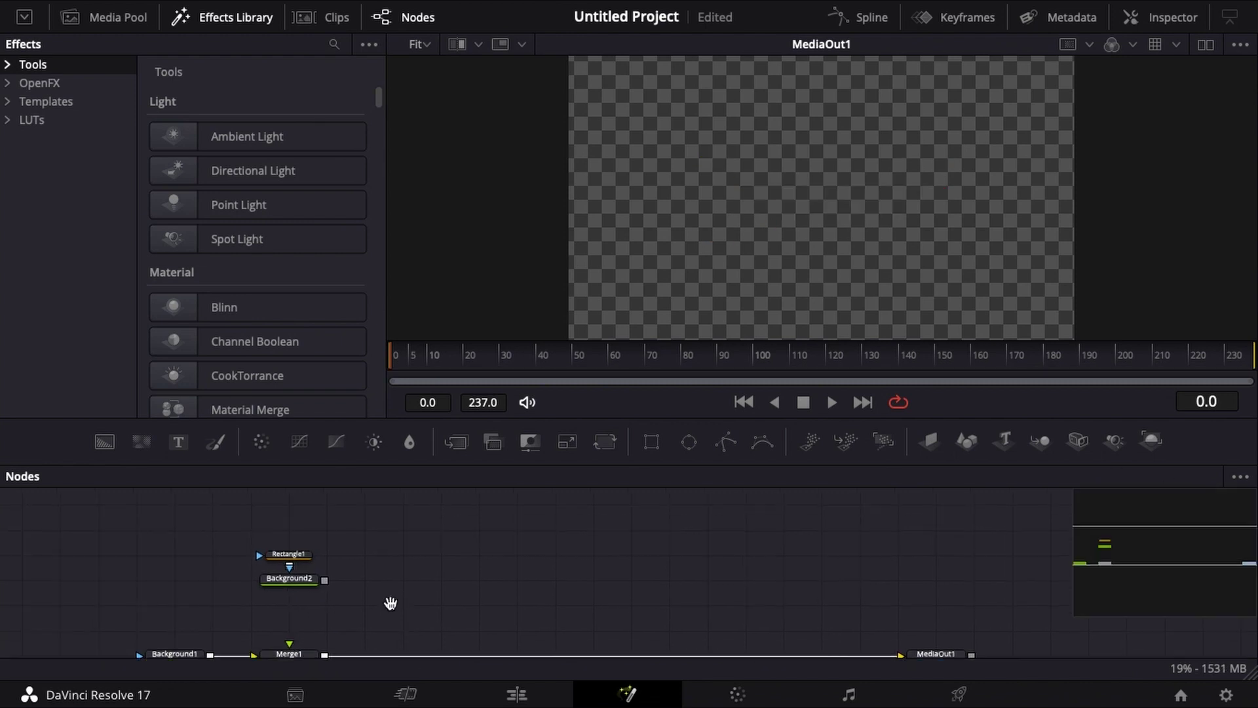
pyautogui.moveTo(320, 570); pyautogui.dragTo(465, 493)
pyautogui.moveTo(403, 547); pyautogui.dragTo(404, 576)
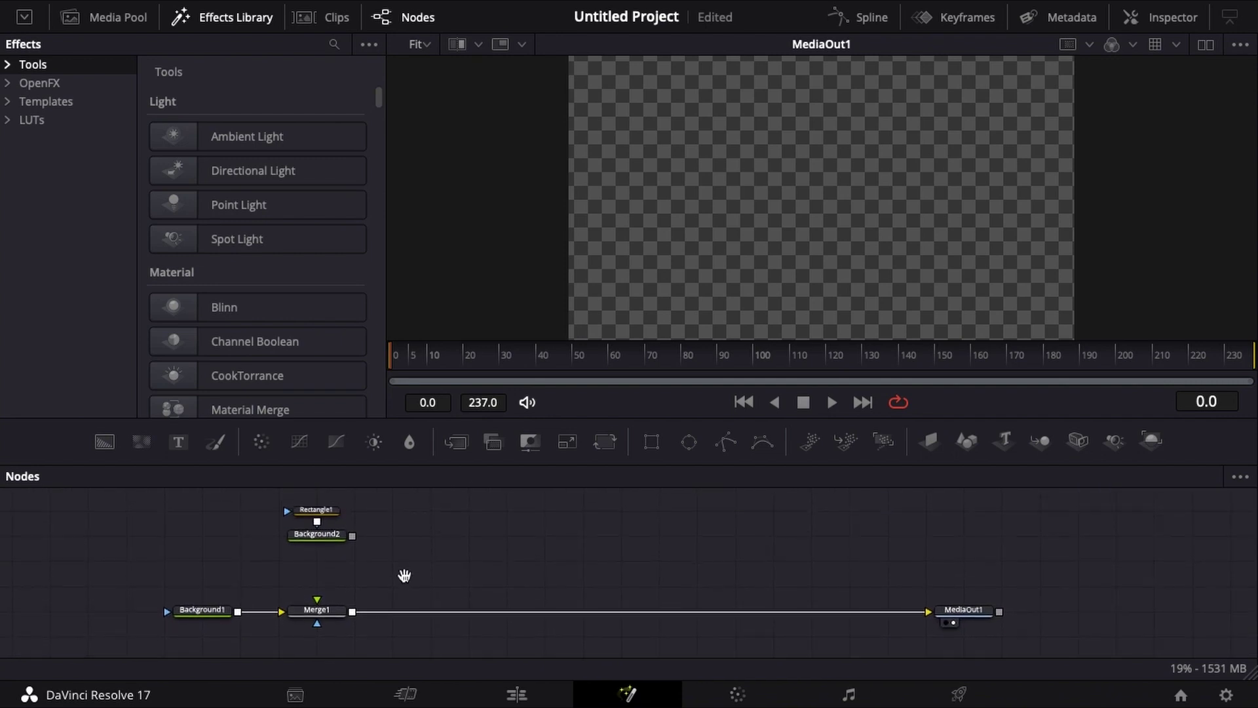
pyautogui.moveTo(301, 536); pyautogui.dragTo(304, 563)
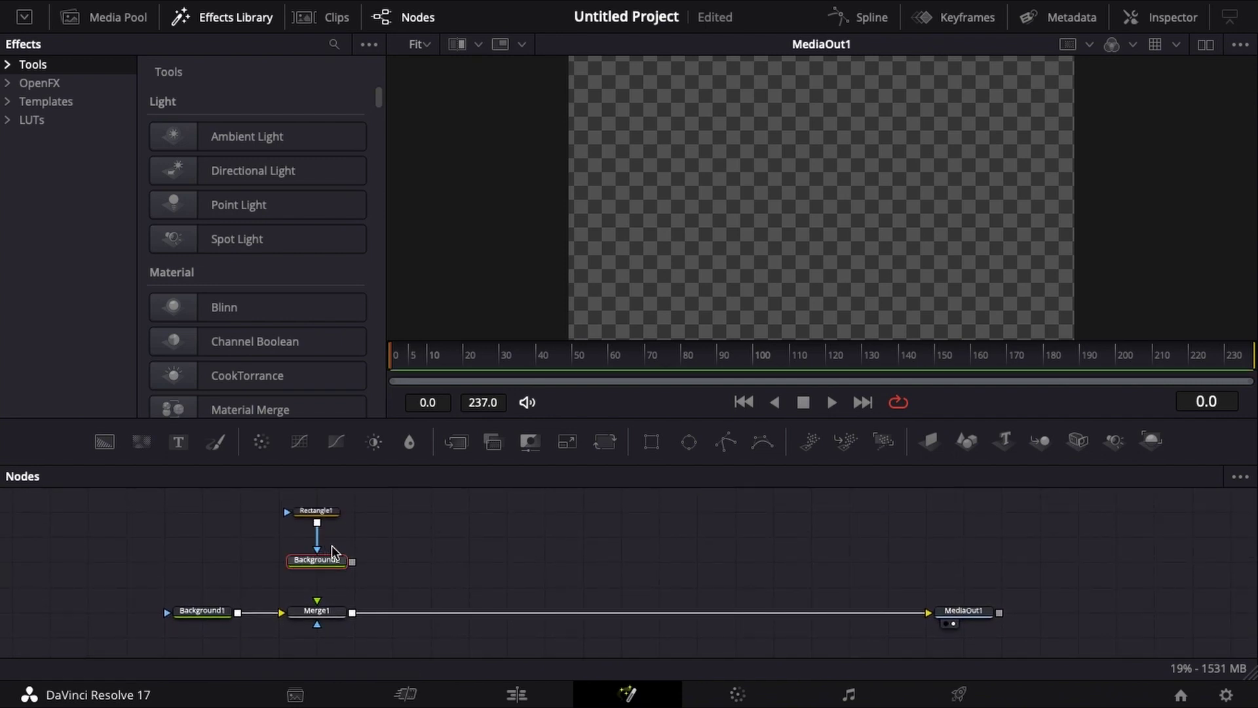
pyautogui.moveTo(178, 442); pyautogui.dragTo(354, 579)
# Enter SUBSCRIBE as the Text1 node's text
pyautogui.click(420, 533)
pyautogui.click(428, 522)
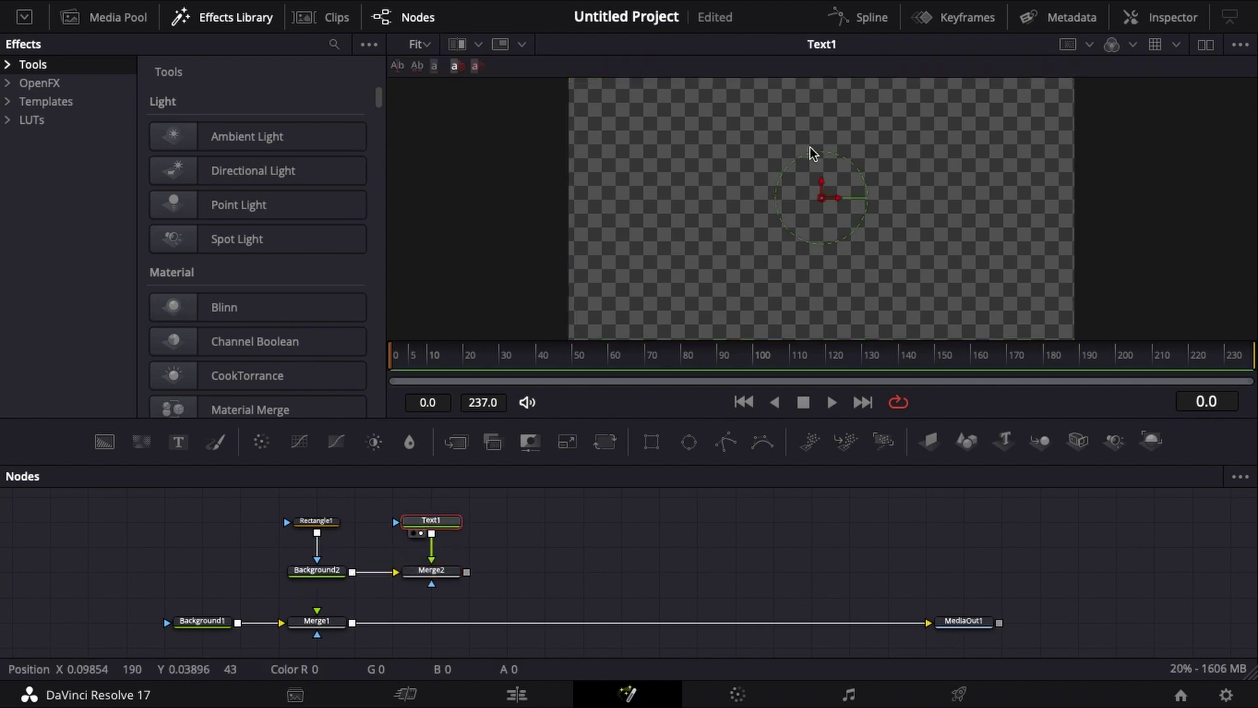
pyautogui.click(1155, 18)
pyautogui.click(1047, 293)
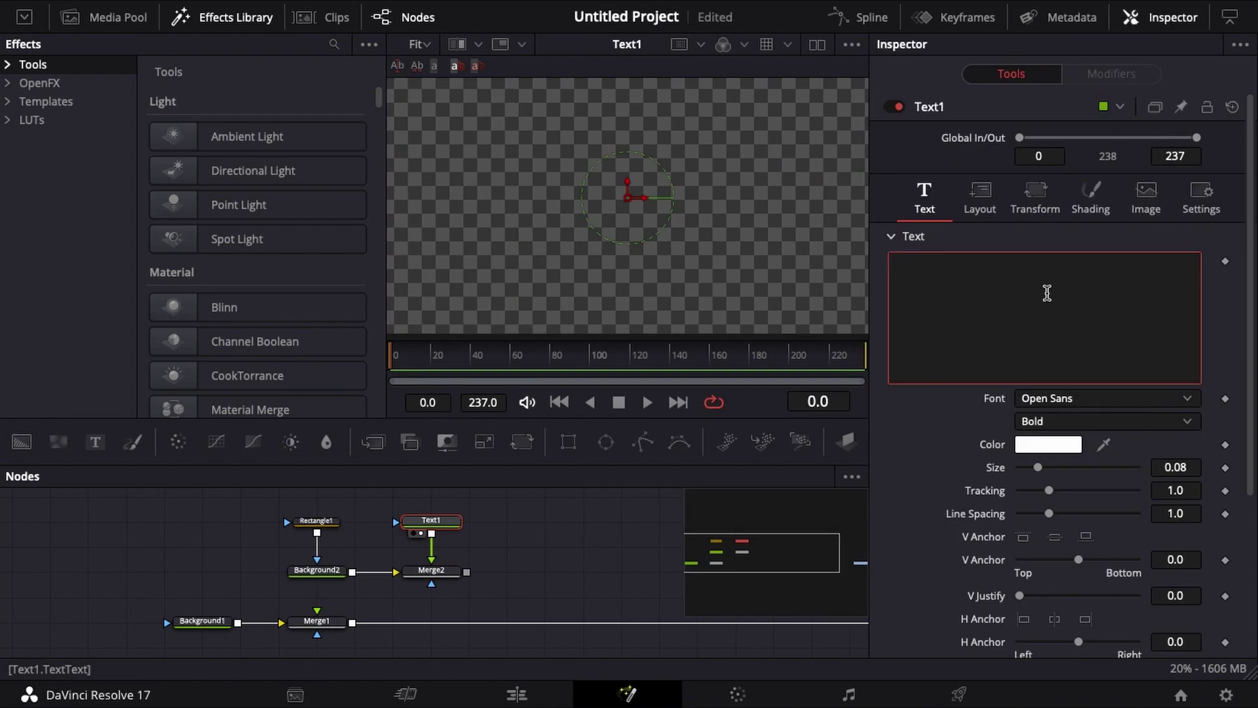
pyautogui.write('SUBSCR')
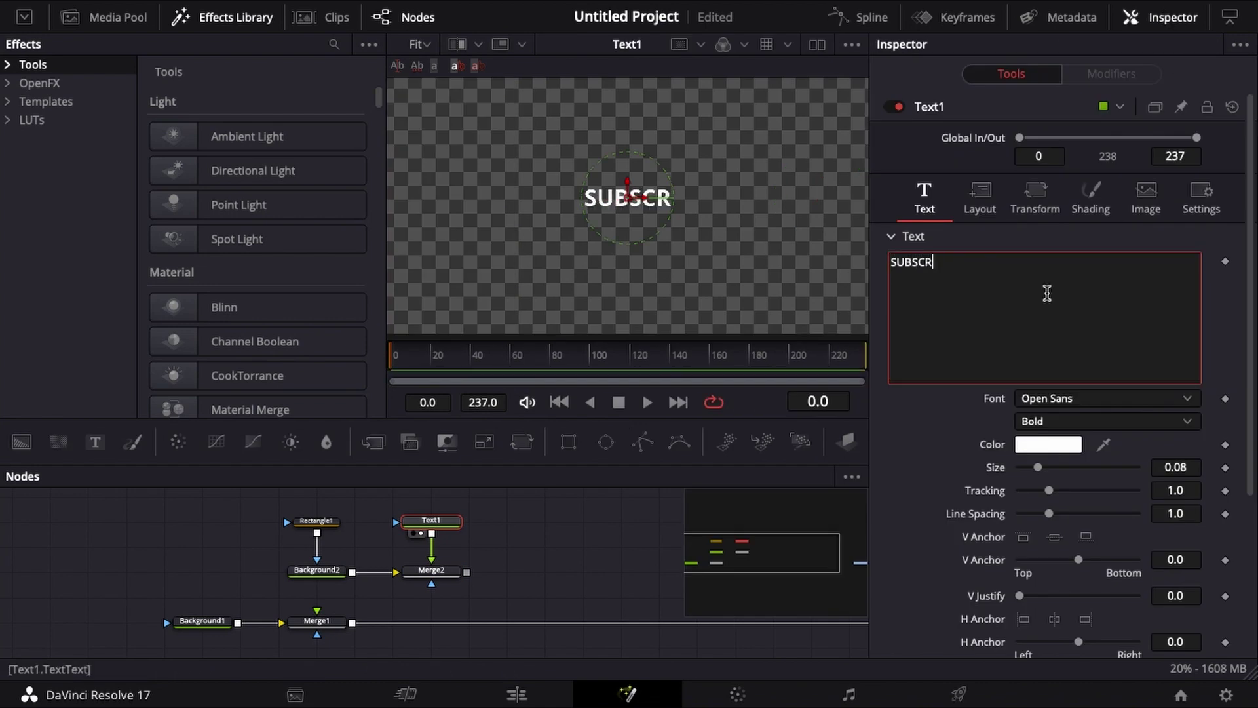
# Feed Merge2 into Merge1 and enlarge the SUBSCRIBE text to about 0.13 size
pyautogui.moveTo(554, 572); pyautogui.dragTo(405, 613)
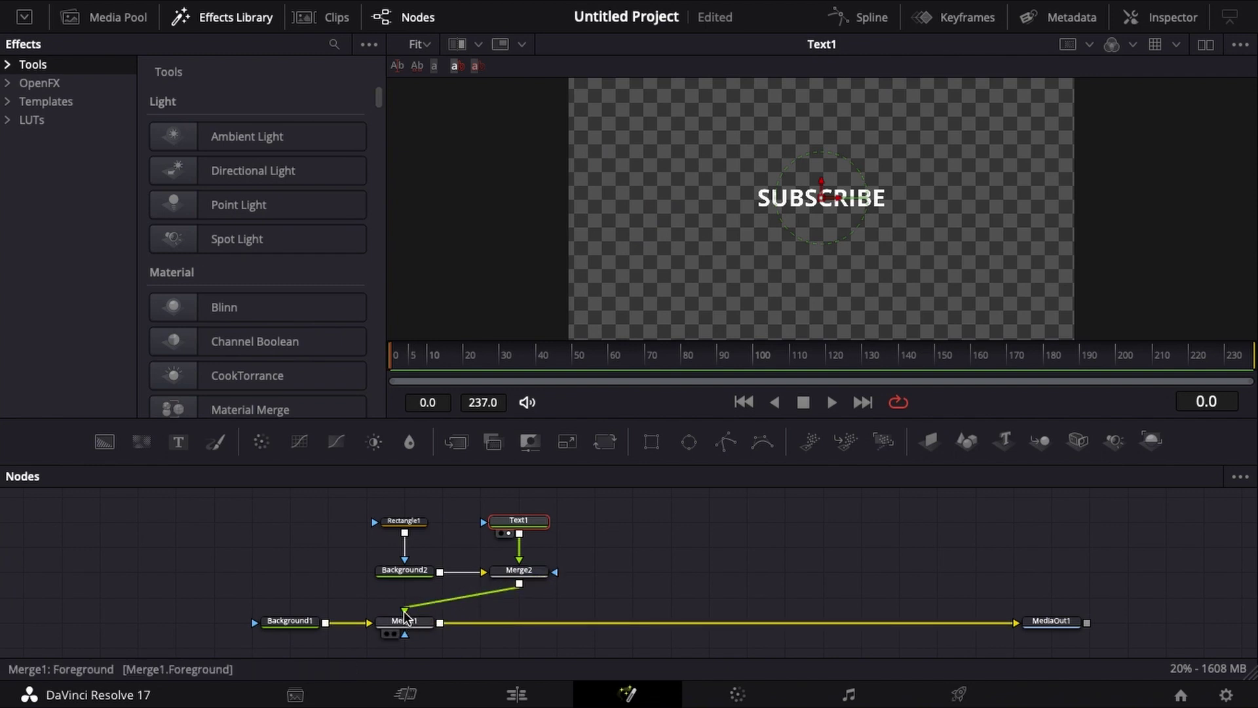
pyautogui.click(1037, 634)
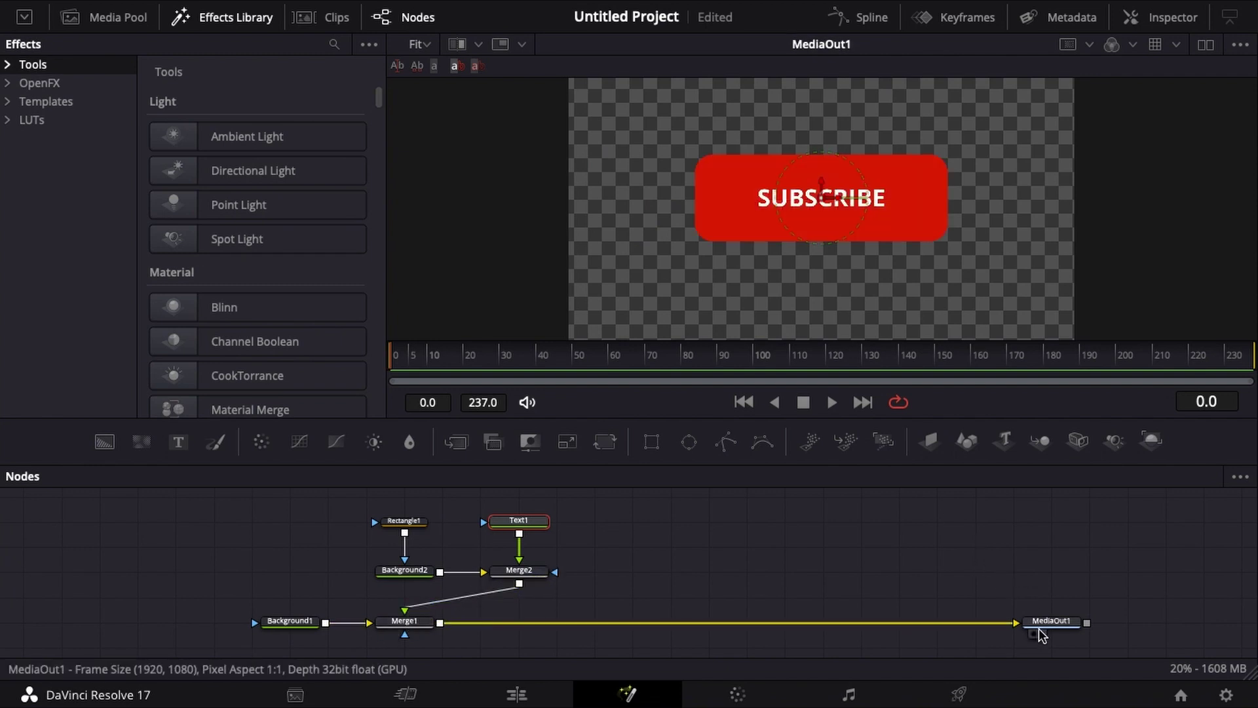
pyautogui.click(501, 518)
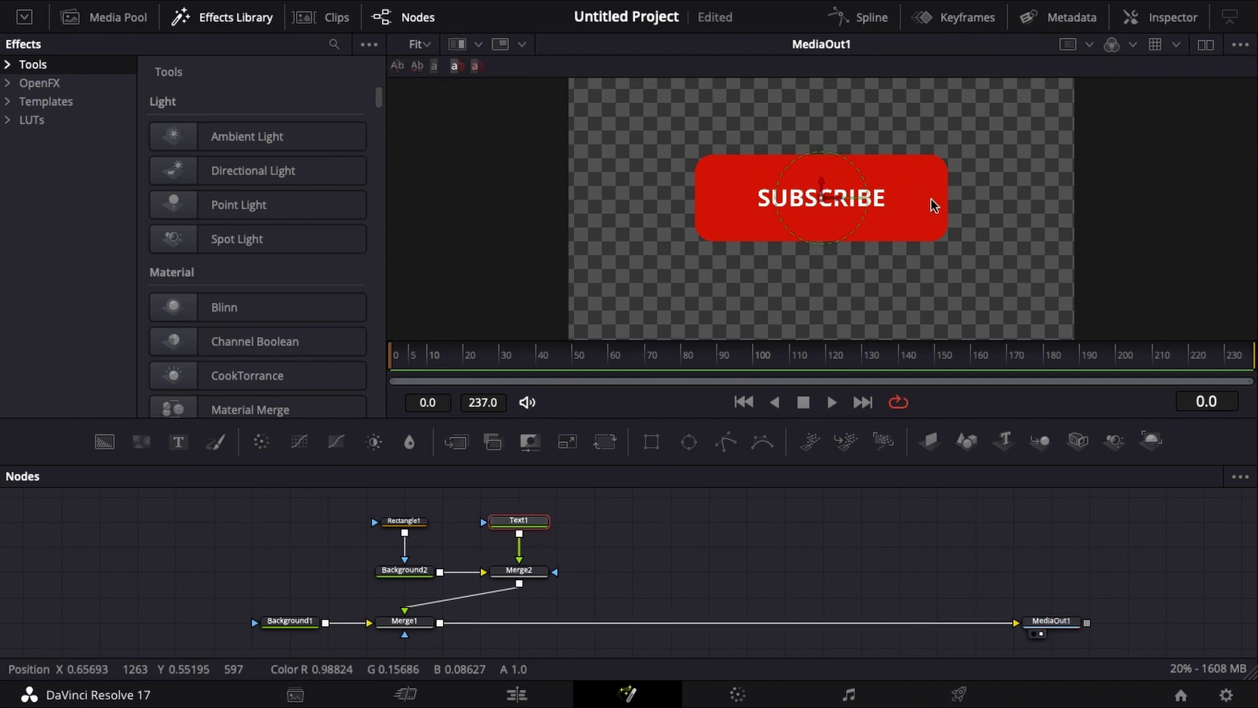
pyautogui.click(1132, 18)
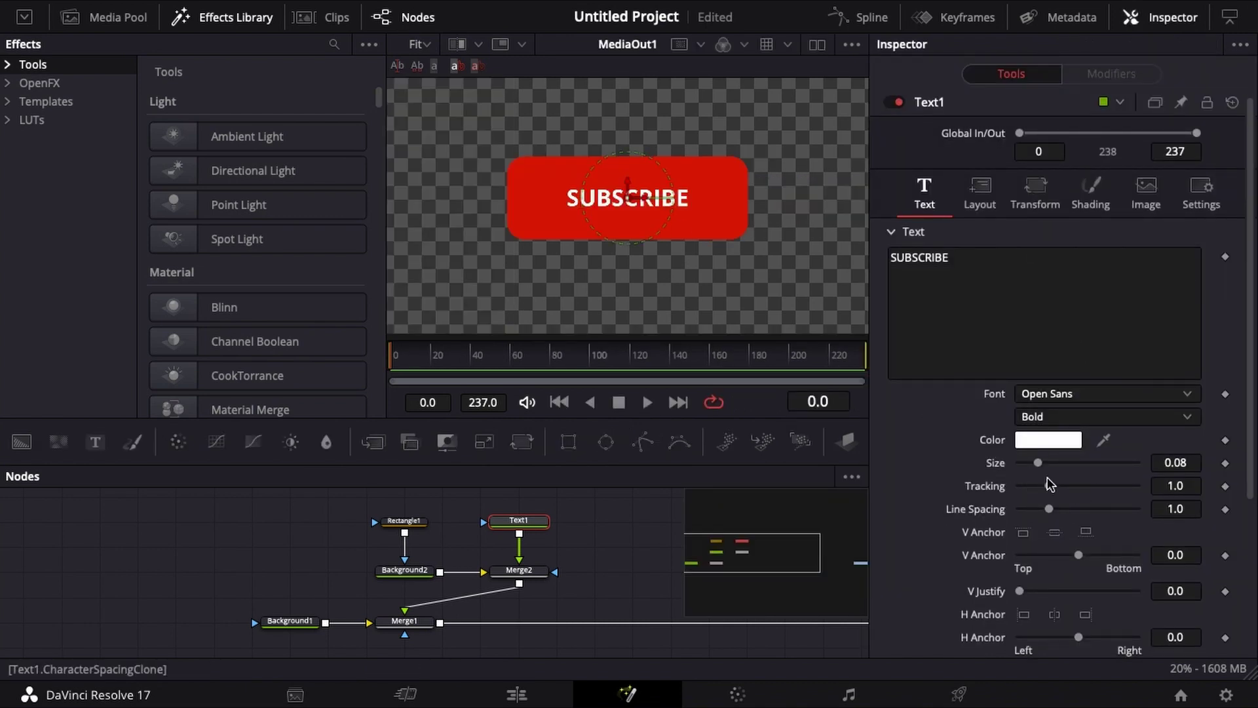
pyautogui.moveTo(1038, 463); pyautogui.dragTo(1056, 463)
pyautogui.click(1187, 16)
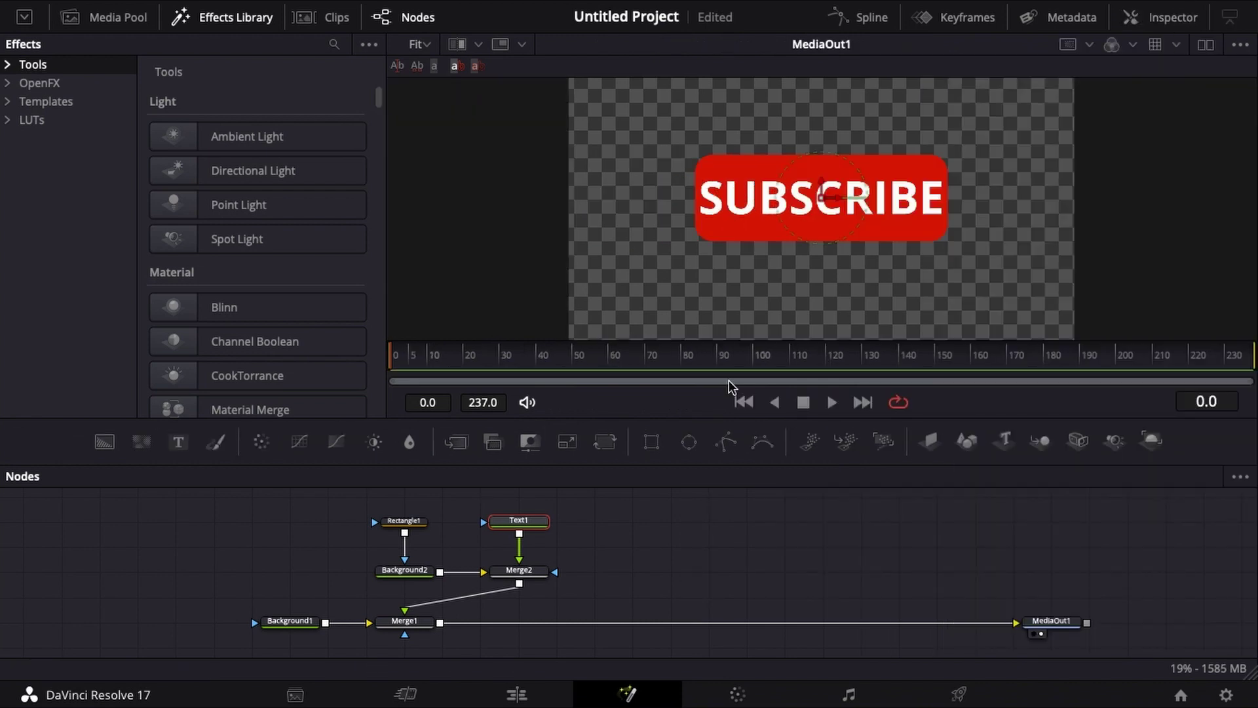
# Make the red button slightly shorter and move Background1 far to the left
pyautogui.click(413, 522)
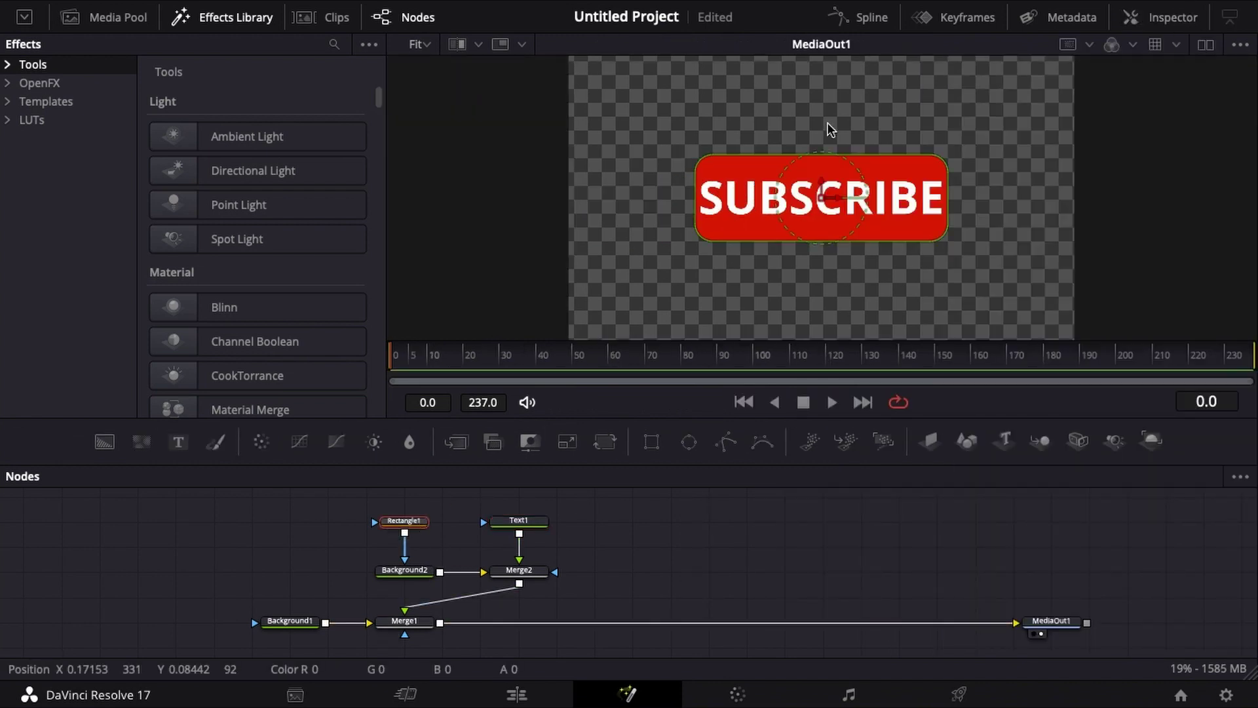
pyautogui.moveTo(886, 155); pyautogui.dragTo(886, 166)
pyautogui.moveTo(527, 649); pyautogui.dragTo(416, 623)
pyautogui.moveTo(189, 601); pyautogui.dragTo(37, 601)
# Move MediaOut1 far to the right and shift the upper node group sideways
pyautogui.click(981, 594)
pyautogui.moveTo(981, 593); pyautogui.dragTo(1154, 597)
pyautogui.moveTo(346, 640); pyautogui.dragTo(245, 492)
pyautogui.moveTo(416, 631); pyautogui.dragTo(203, 505)
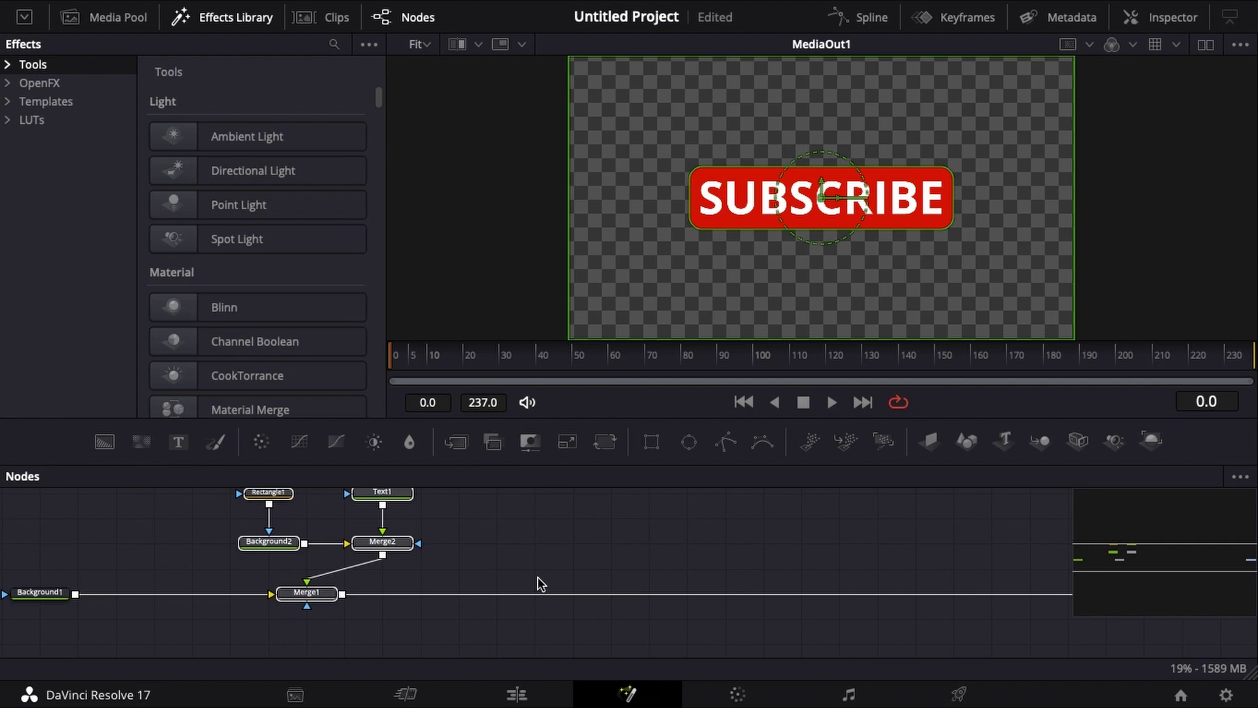
pyautogui.scroll(1, 537, 585)
pyautogui.moveTo(306, 620); pyautogui.dragTo(796, 618)
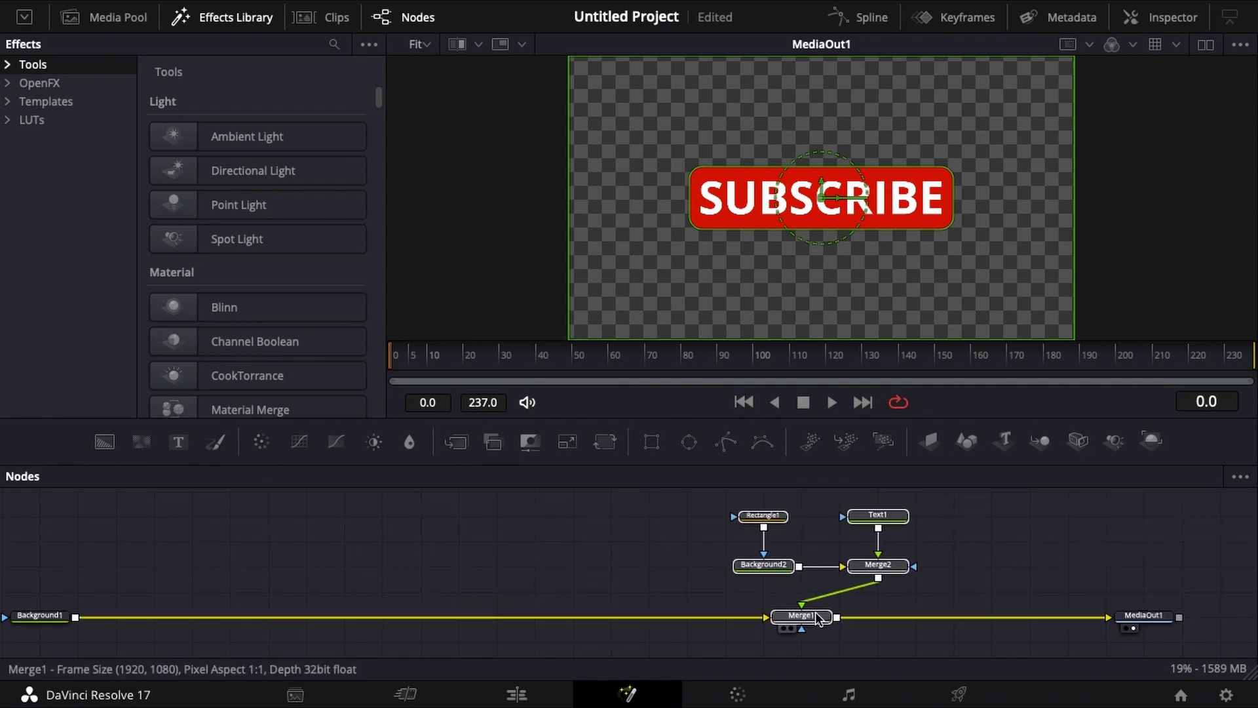
pyautogui.click(1059, 518)
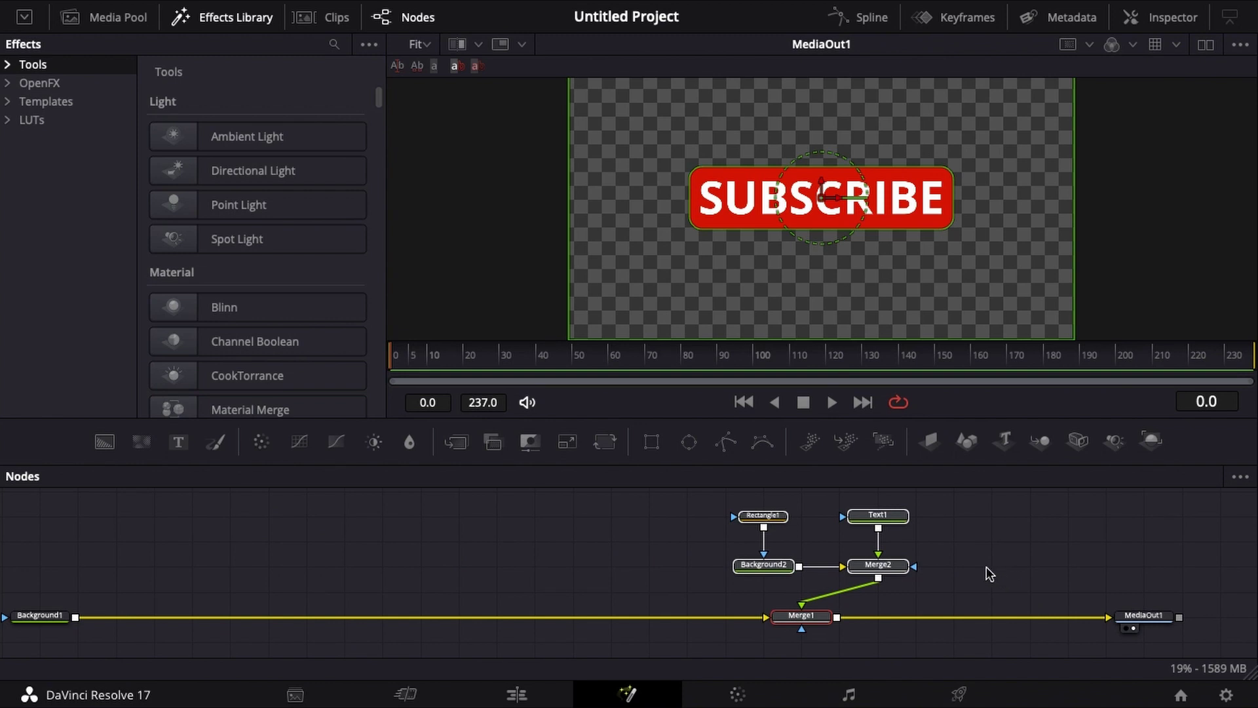
pyautogui.click(976, 548)
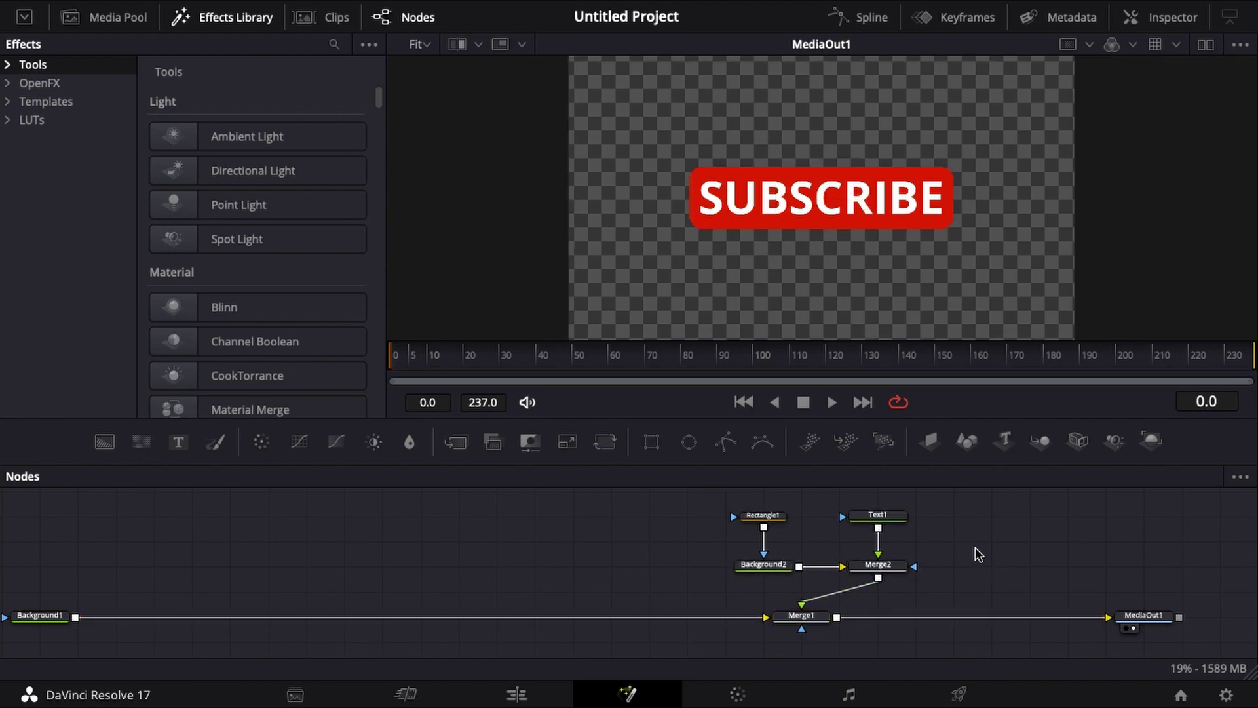
pyautogui.scroll(2, 918, 548)
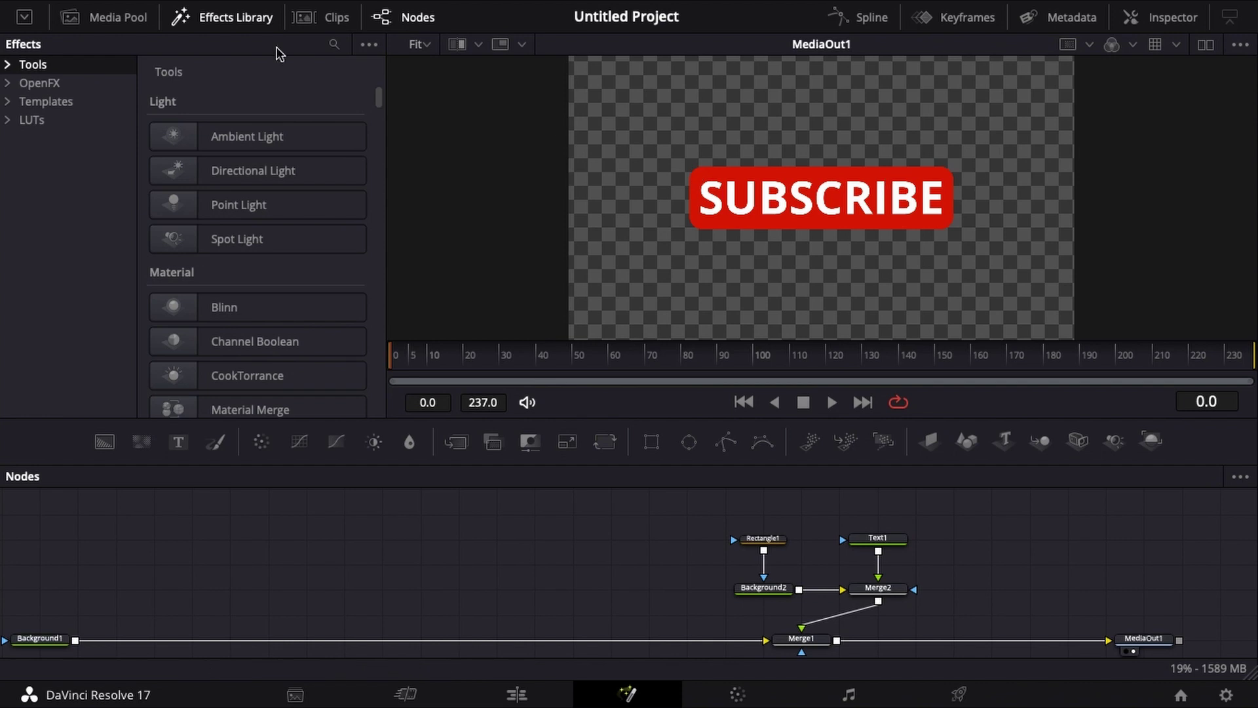
pyautogui.scroll(-2, 887, 582)
pyautogui.click(891, 567)
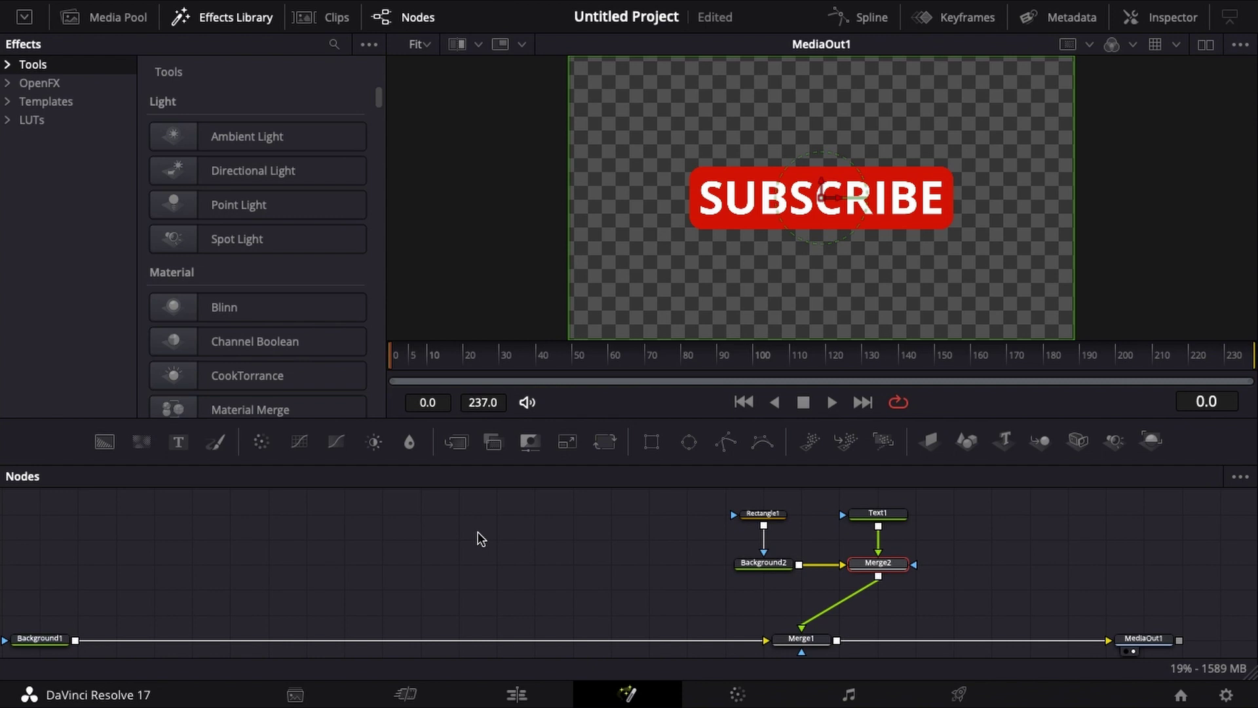
# Insert a Transform node after Merge2 using the xf quick-add search
pyautogui.hotkey('shift', 'space')
pyautogui.write('xf')
pyautogui.press('Return')
pyautogui.moveTo(762, 513); pyautogui.dragTo(725, 514)
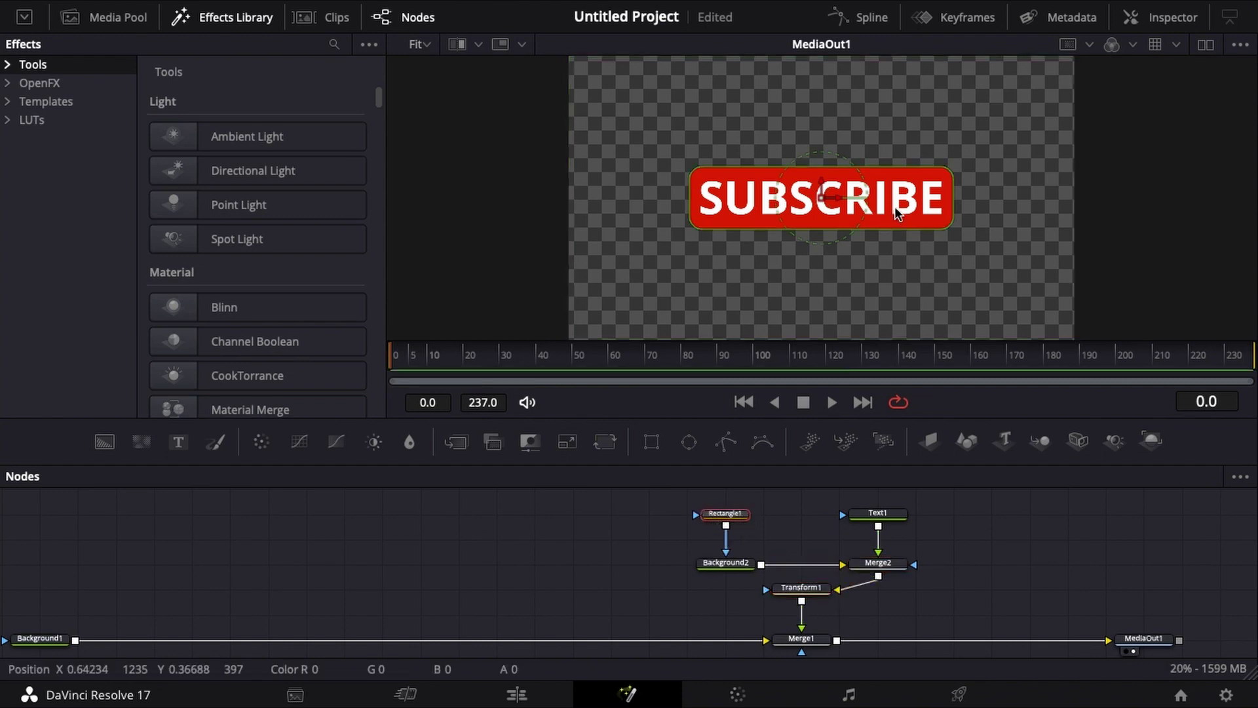
# Drag Transform1's center to move the SUBSCRIBE button off the frame's left edge
pyautogui.click(813, 203)
pyautogui.moveTo(935, 198); pyautogui.dragTo(851, 276)
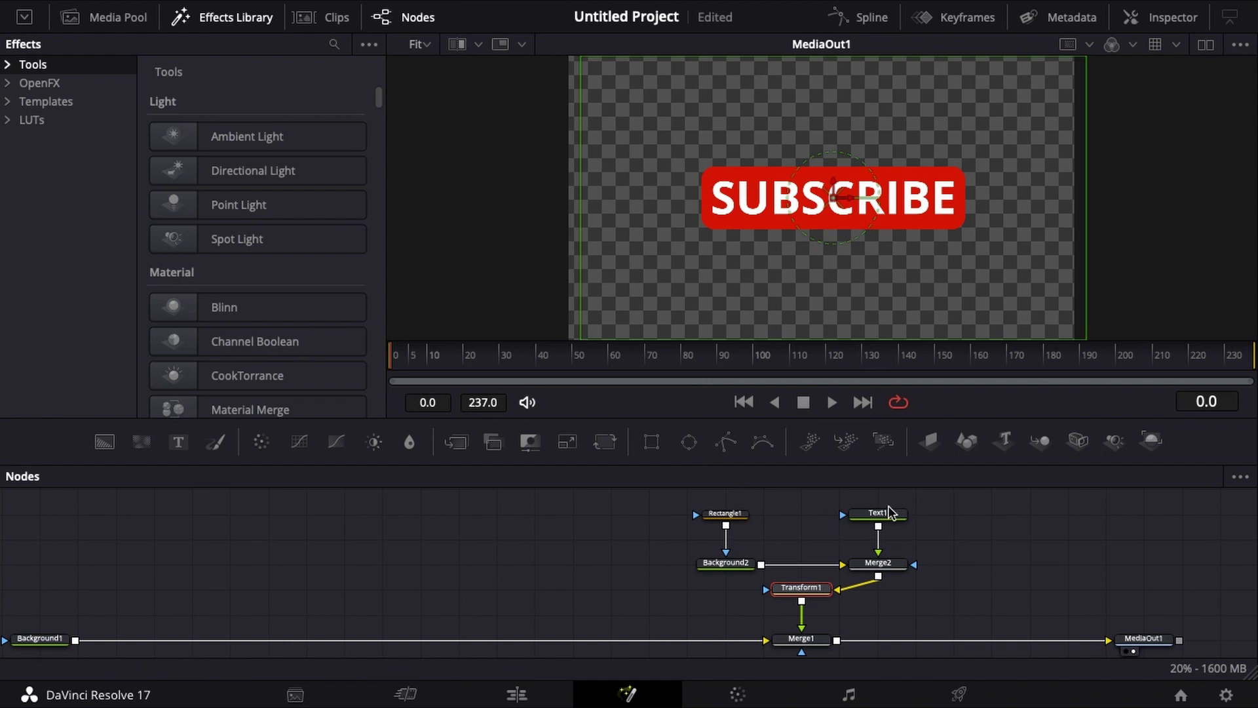
pyautogui.click(715, 576)
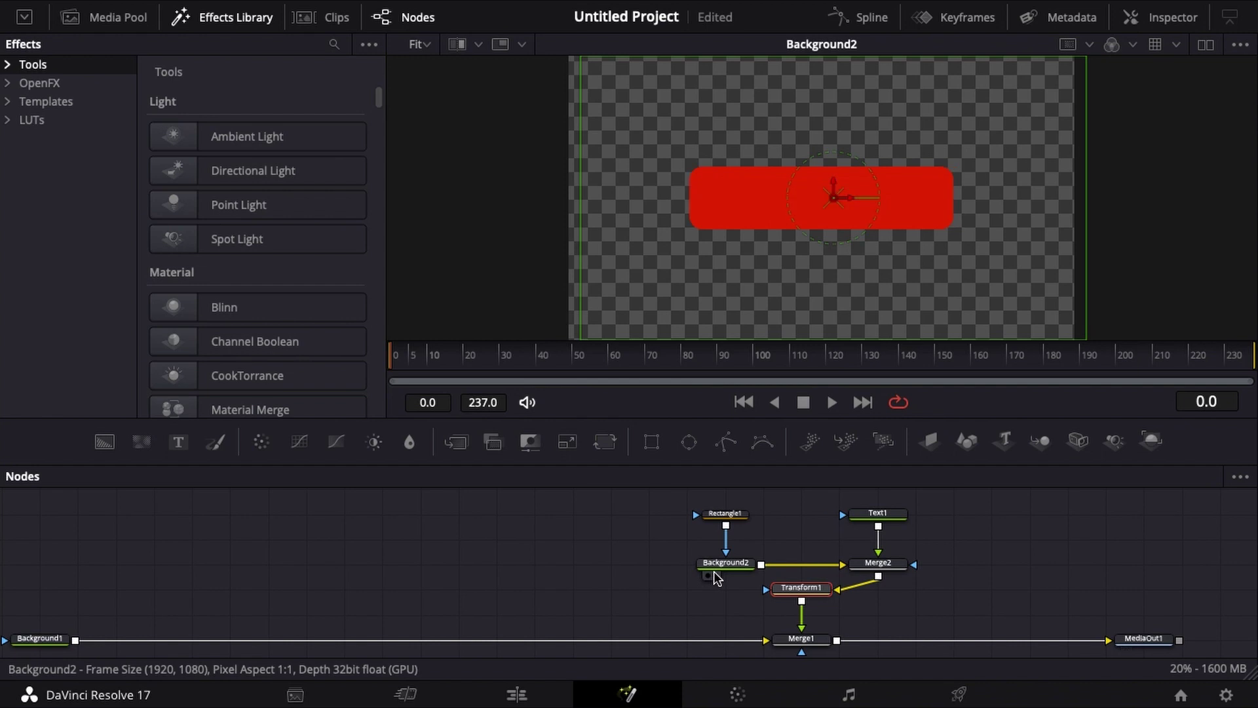
pyautogui.click(1137, 639)
pyautogui.scroll(-1, 1137, 629)
pyautogui.click(1133, 629)
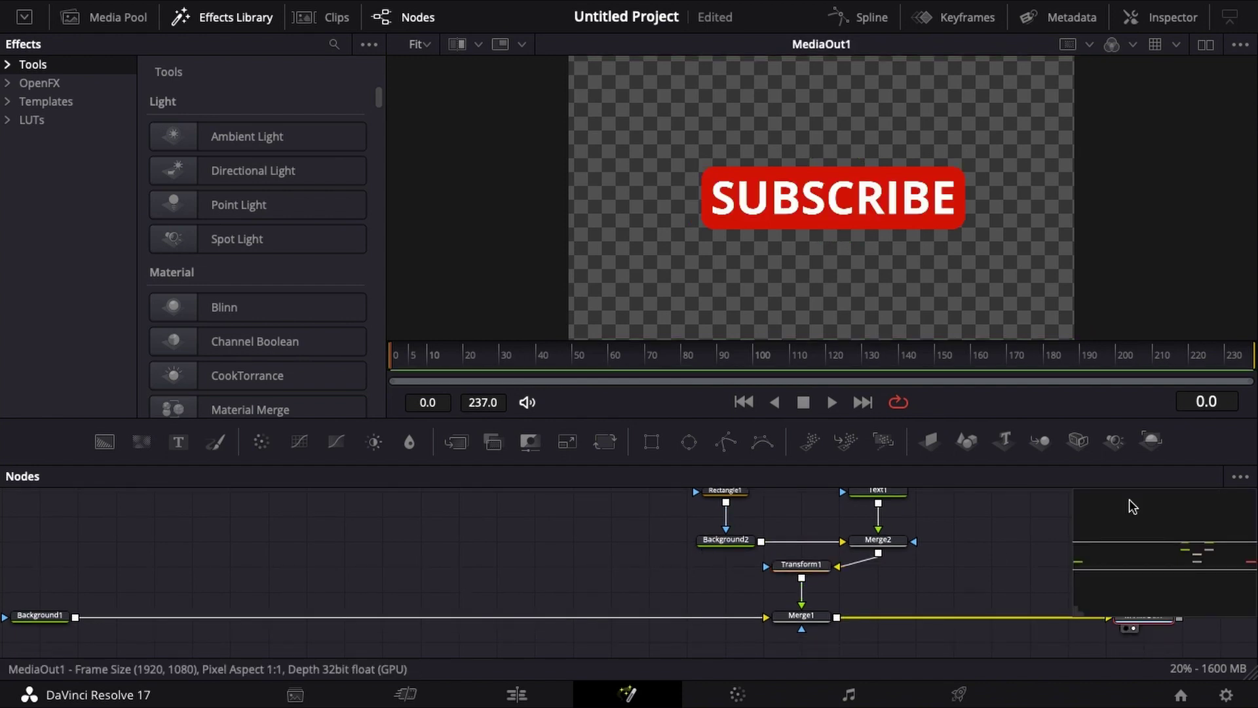
pyautogui.scroll(1, 1057, 565)
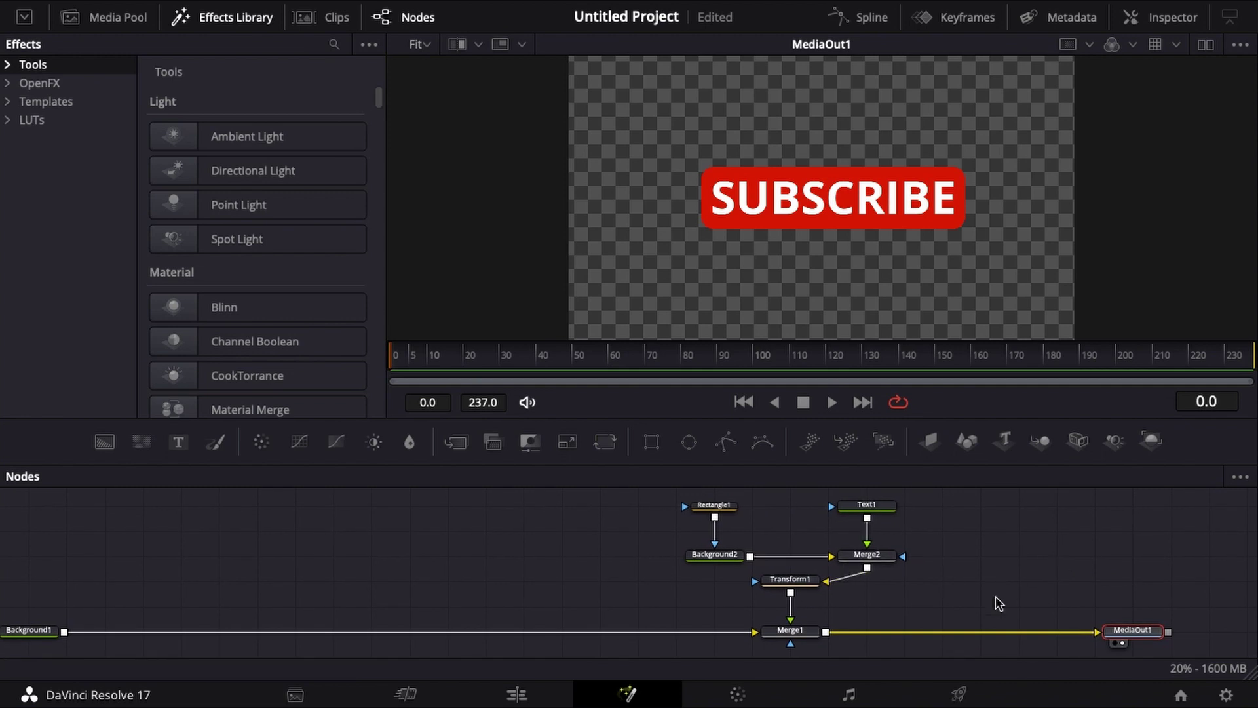
pyautogui.click(790, 579)
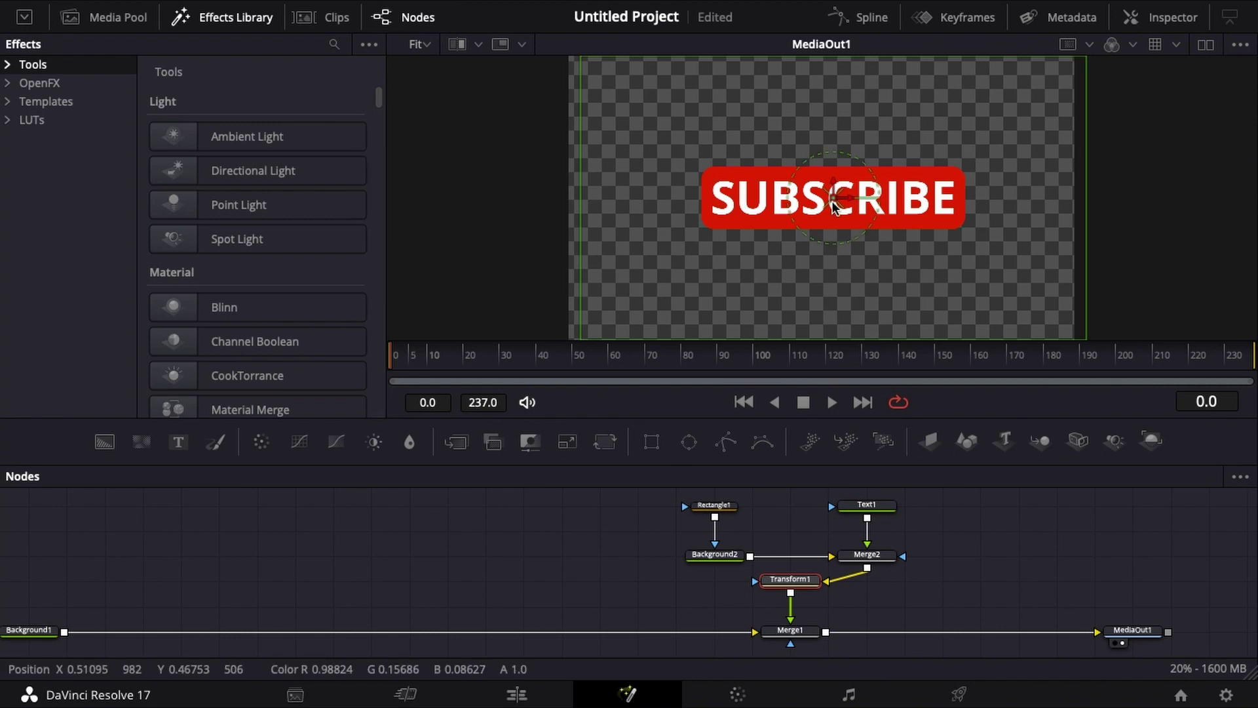
pyautogui.moveTo(850, 198); pyautogui.dragTo(450, 202)
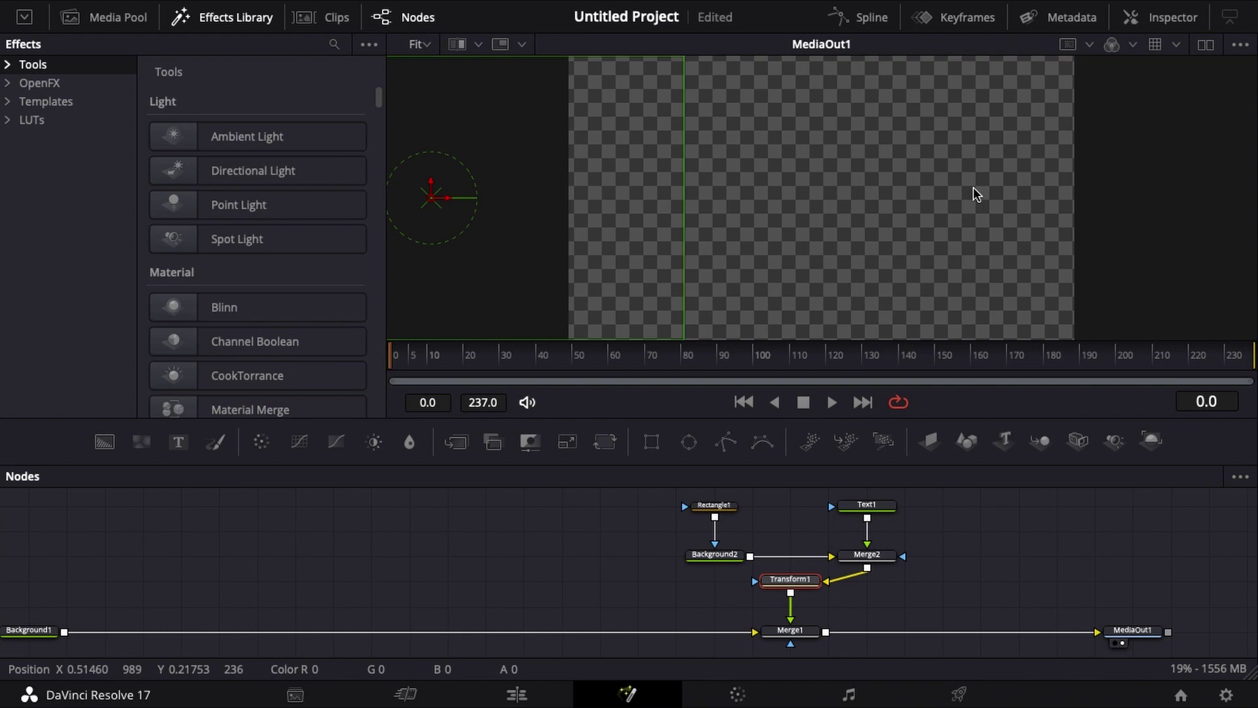
# Keyframe Transform1's Center, then at frame 9 set Center X to 0.5
pyautogui.click(1155, 17)
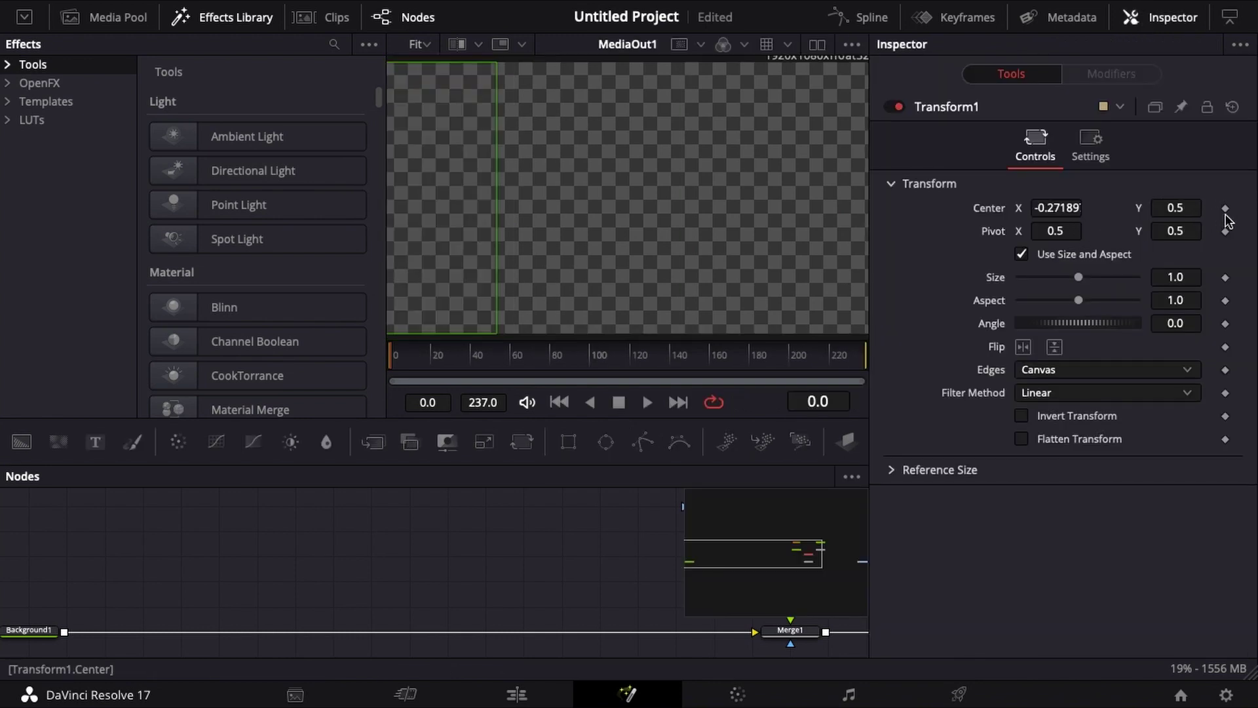
pyautogui.click(1155, 16)
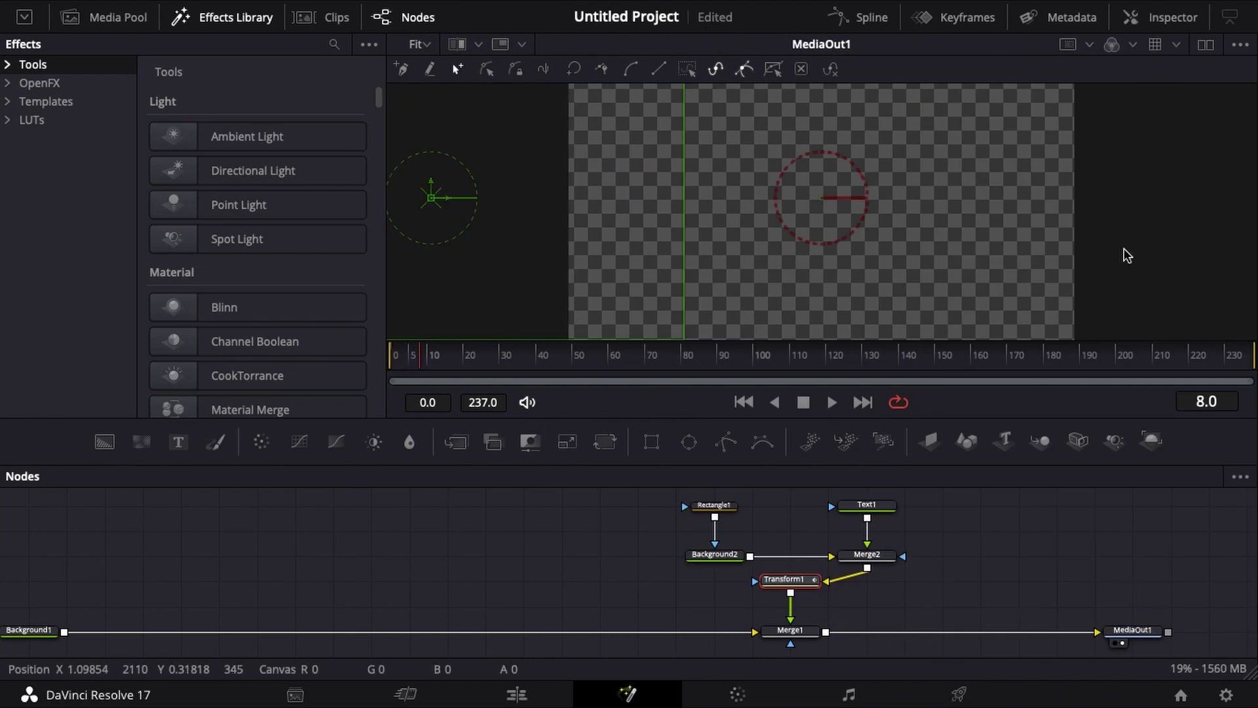
pyautogui.press('Right')
pyautogui.click(1155, 16)
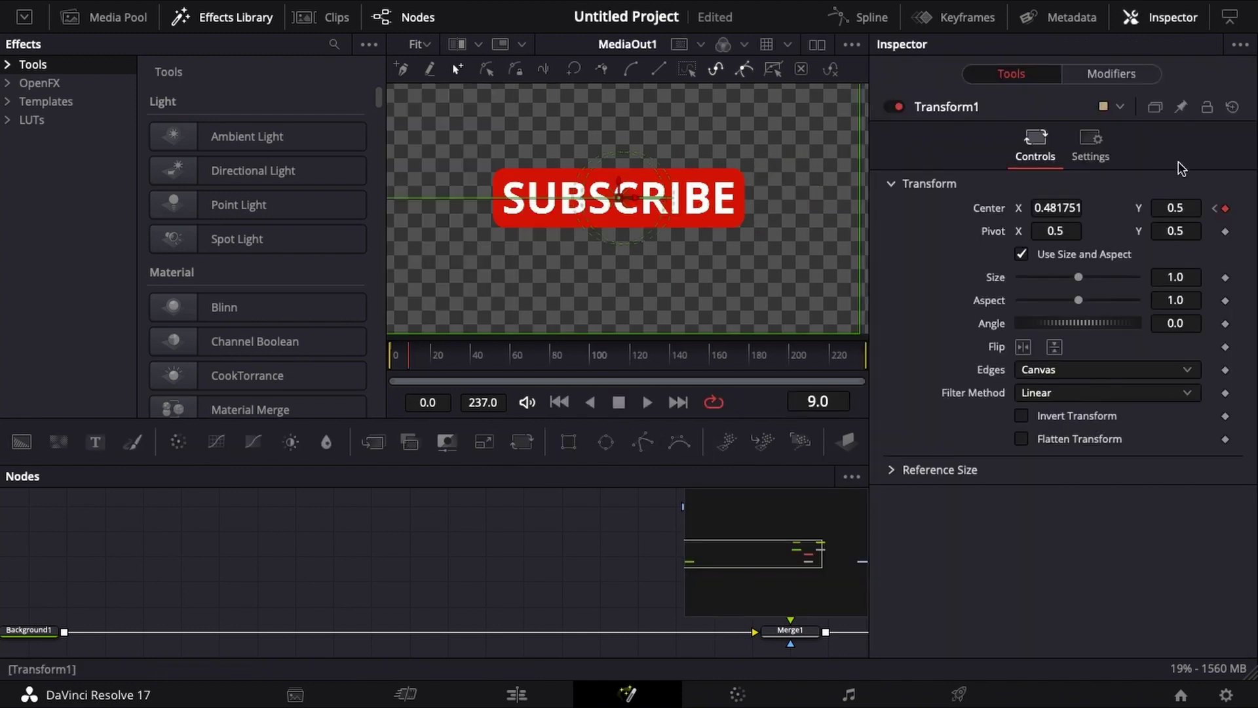
pyautogui.click(1059, 208)
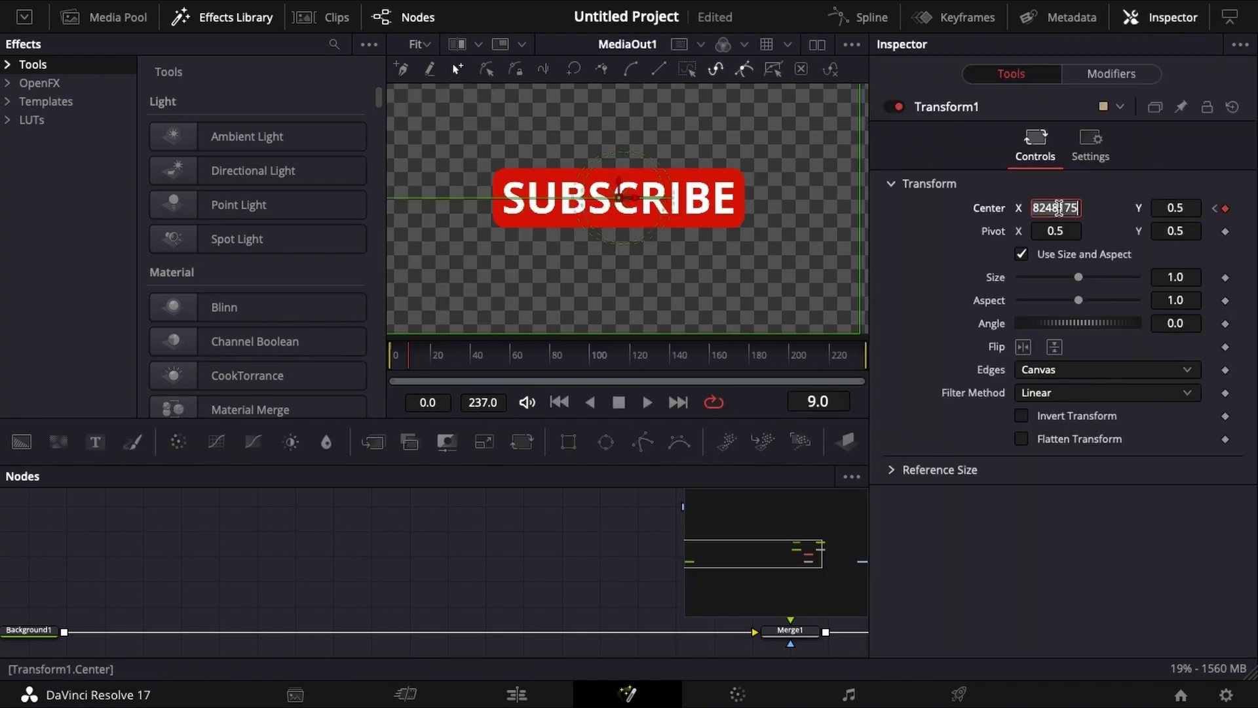
pyautogui.write('0.5')
pyautogui.press('Tab')
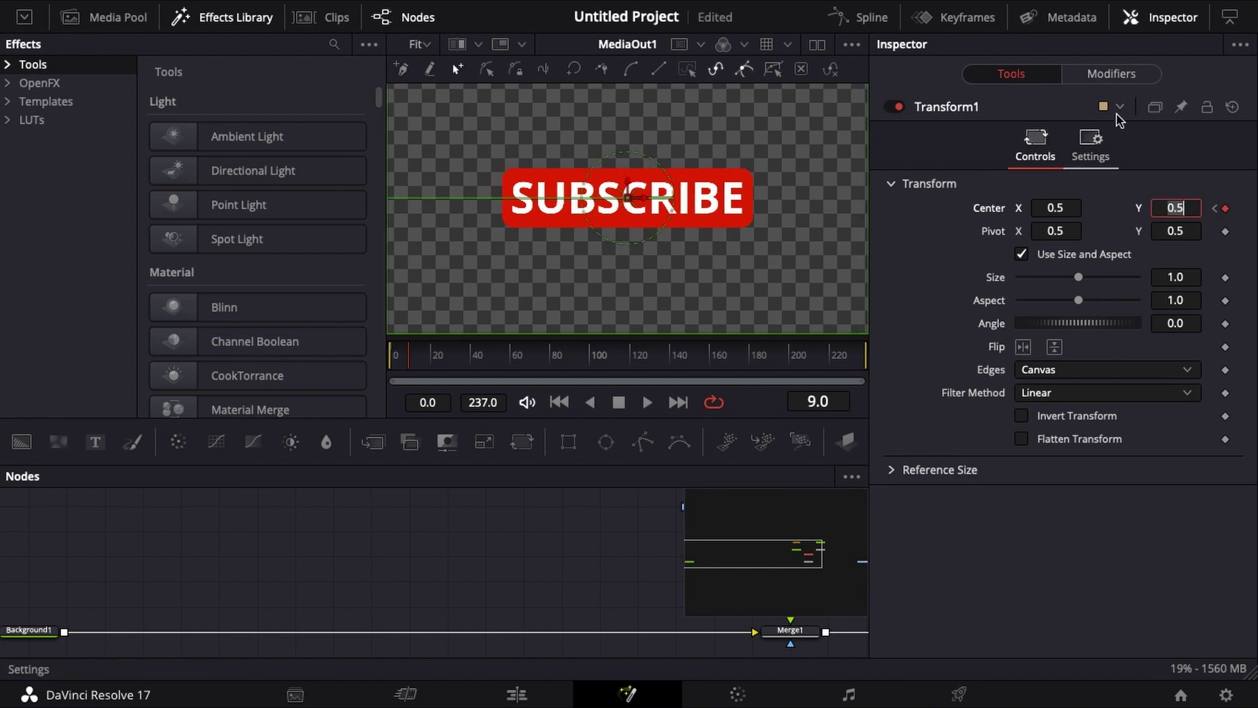